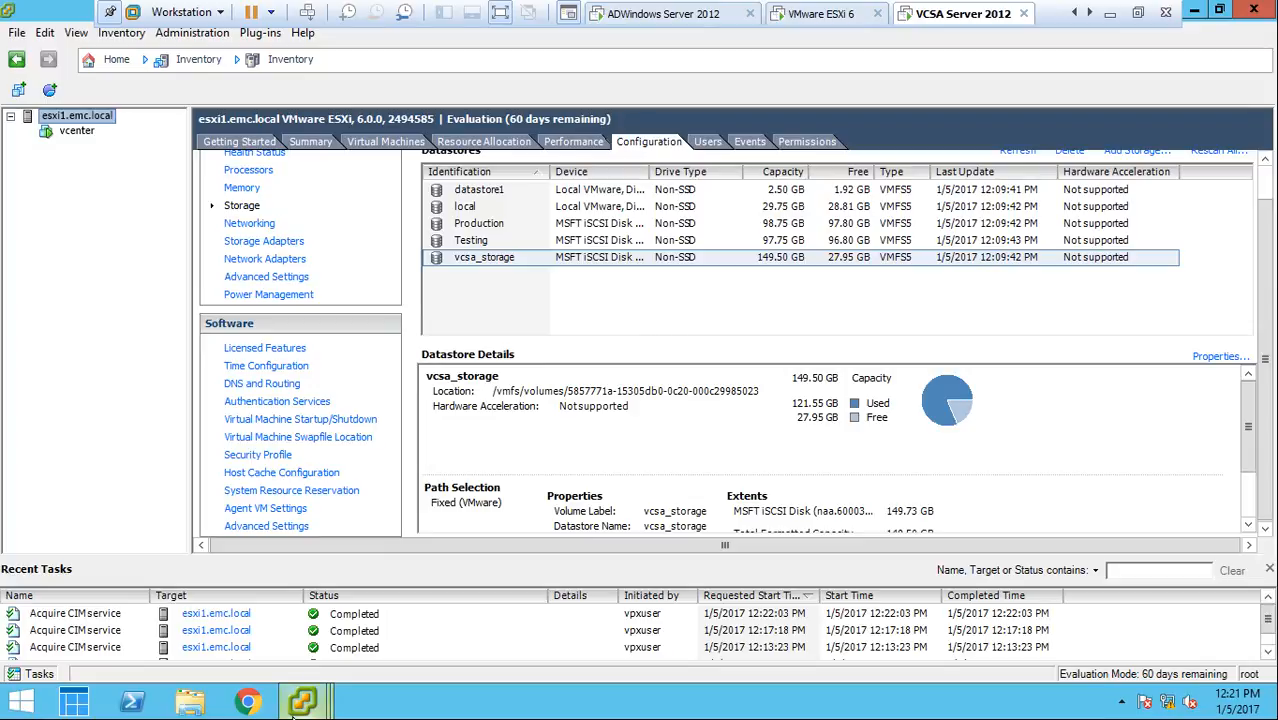
Check the vcenter virtual machine's console, and switch to the vSphere Client session for vcenter.EMC.local
mouse_move(302, 700)
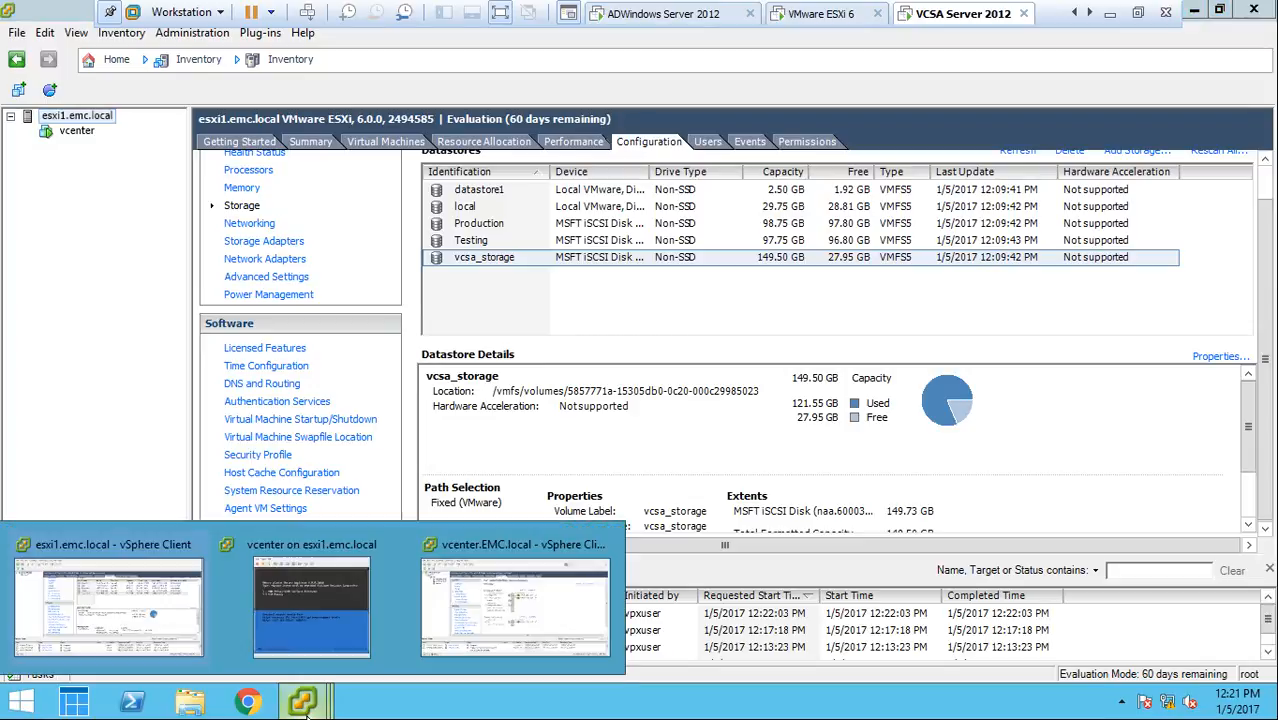
left_click(339, 614)
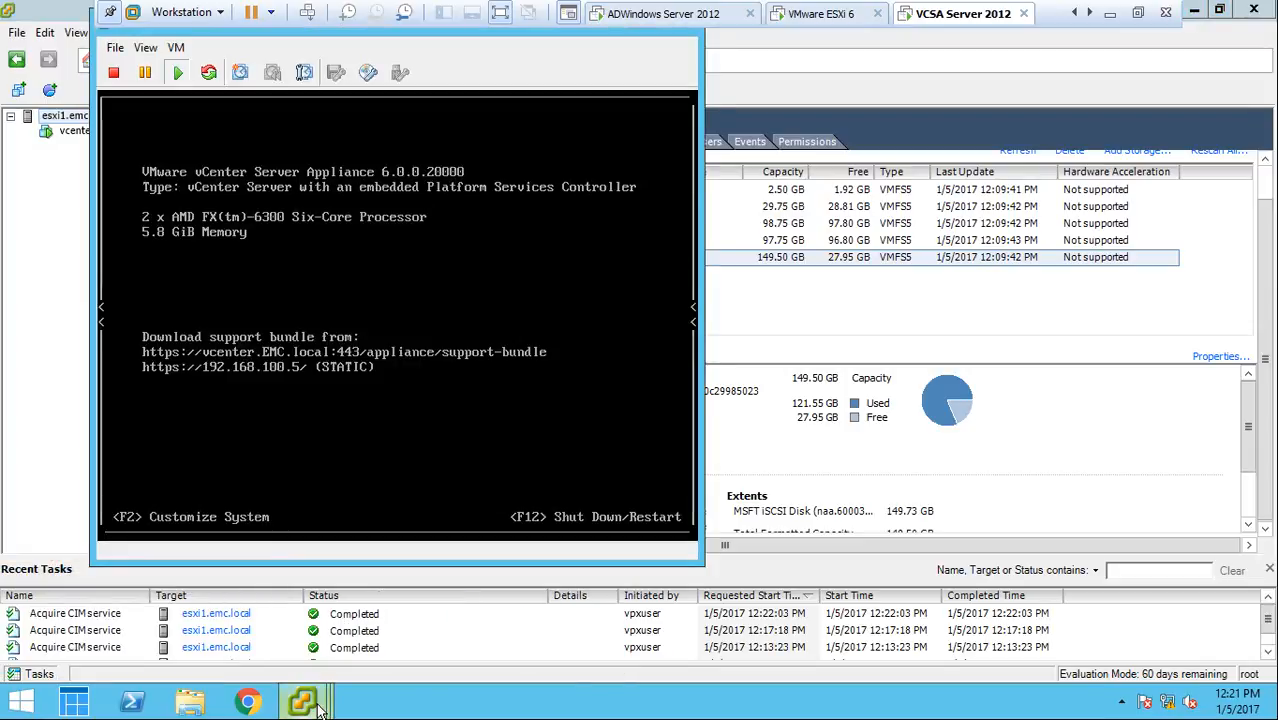
mouse_move(304, 700)
left_click(430, 620)
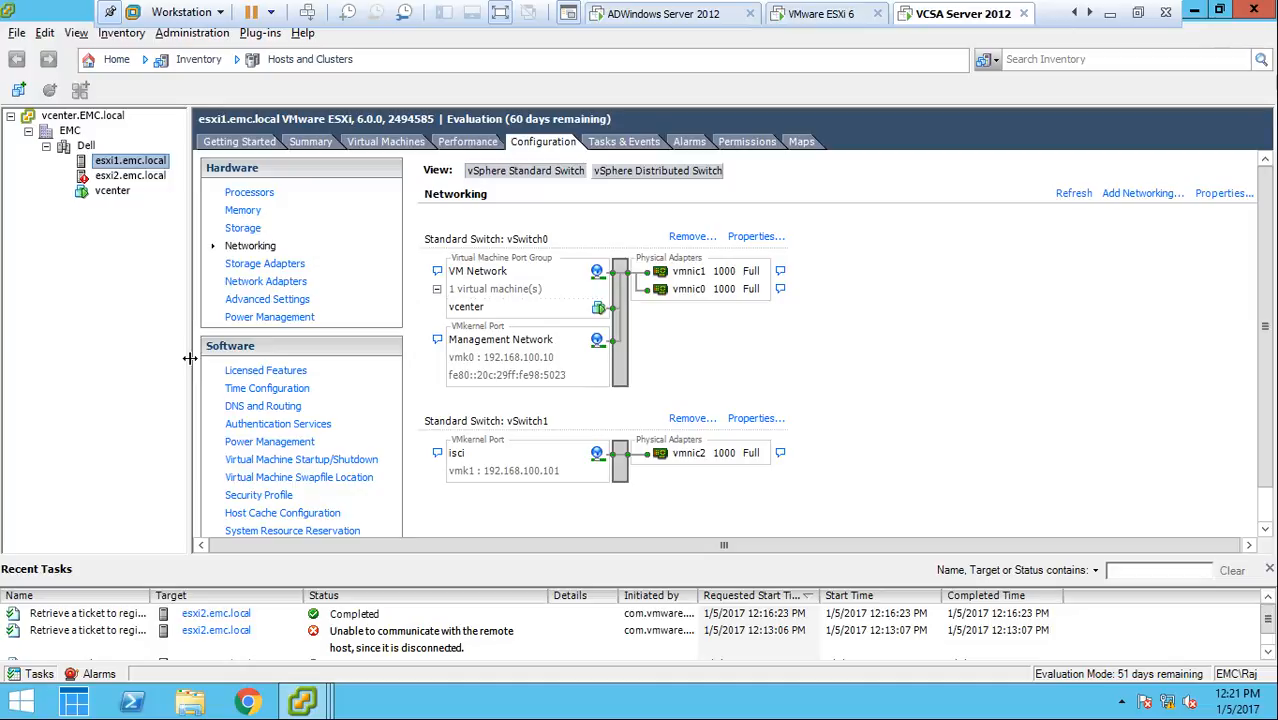
left_click_drag(189, 358, 180, 358)
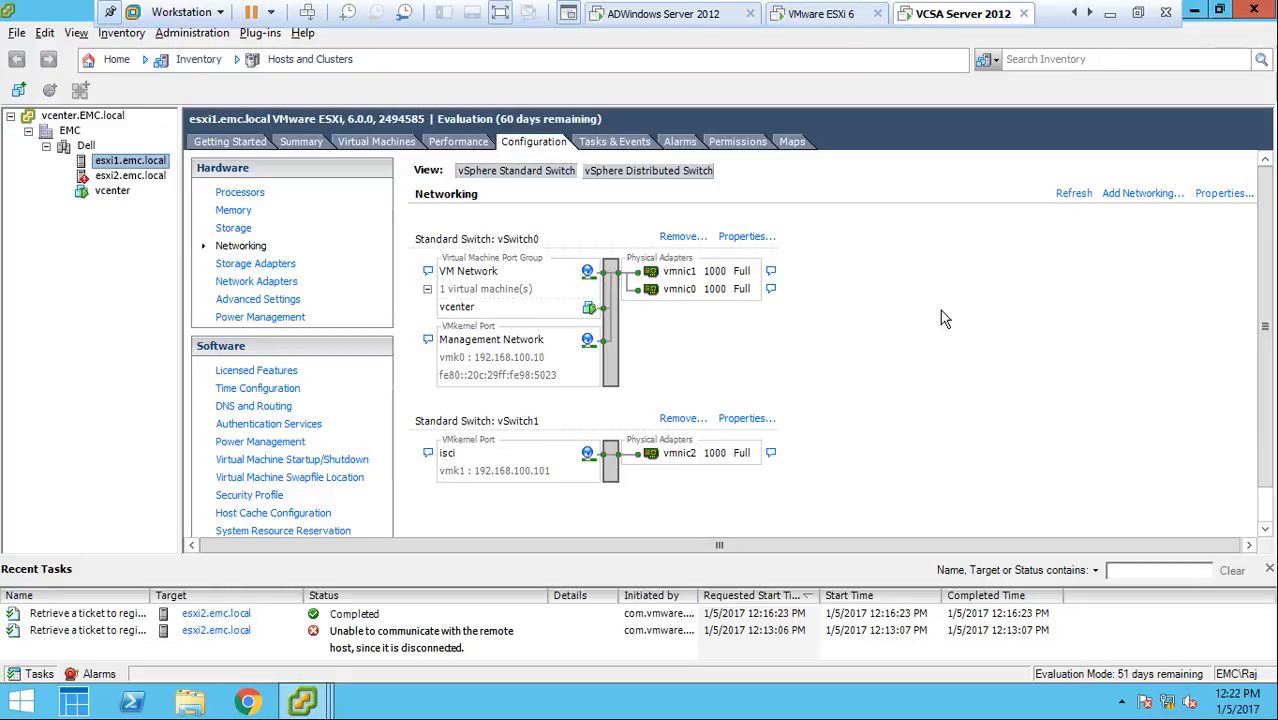
Examine the Management Network port properties on esxi1.emc.local's vSwitch0, and close them without making changes
left_click(740, 240)
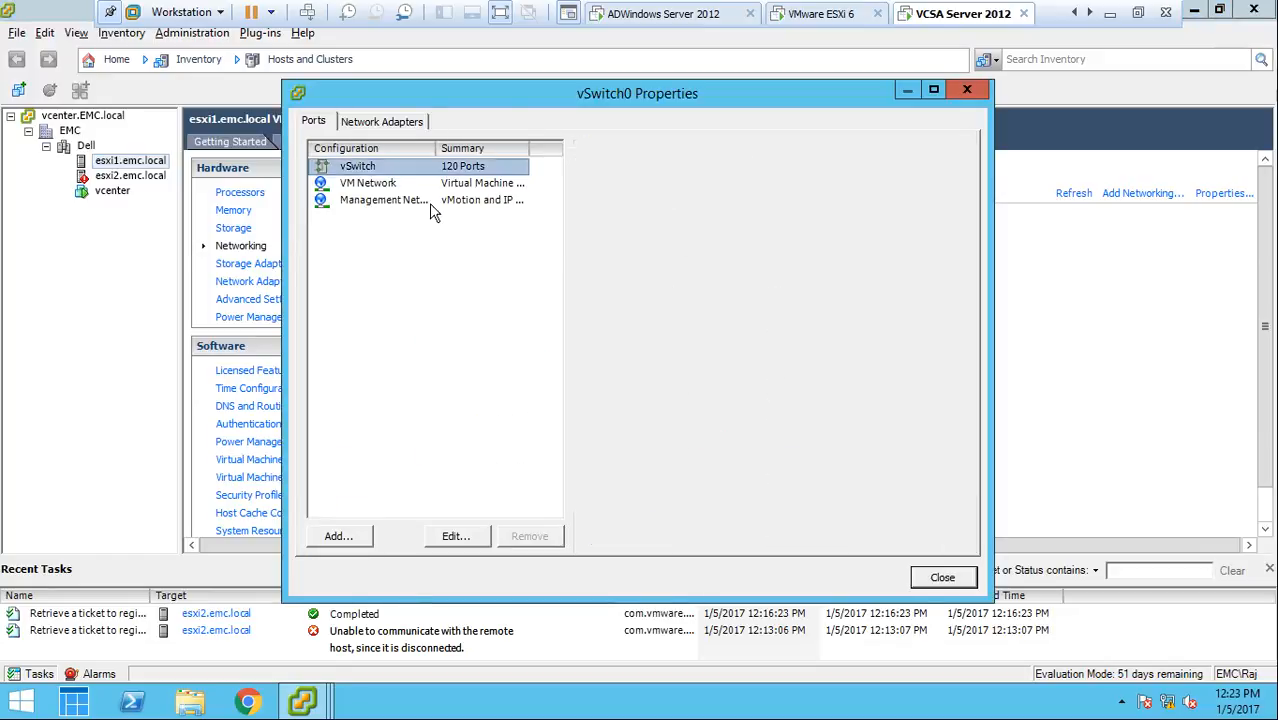
left_click(429, 203)
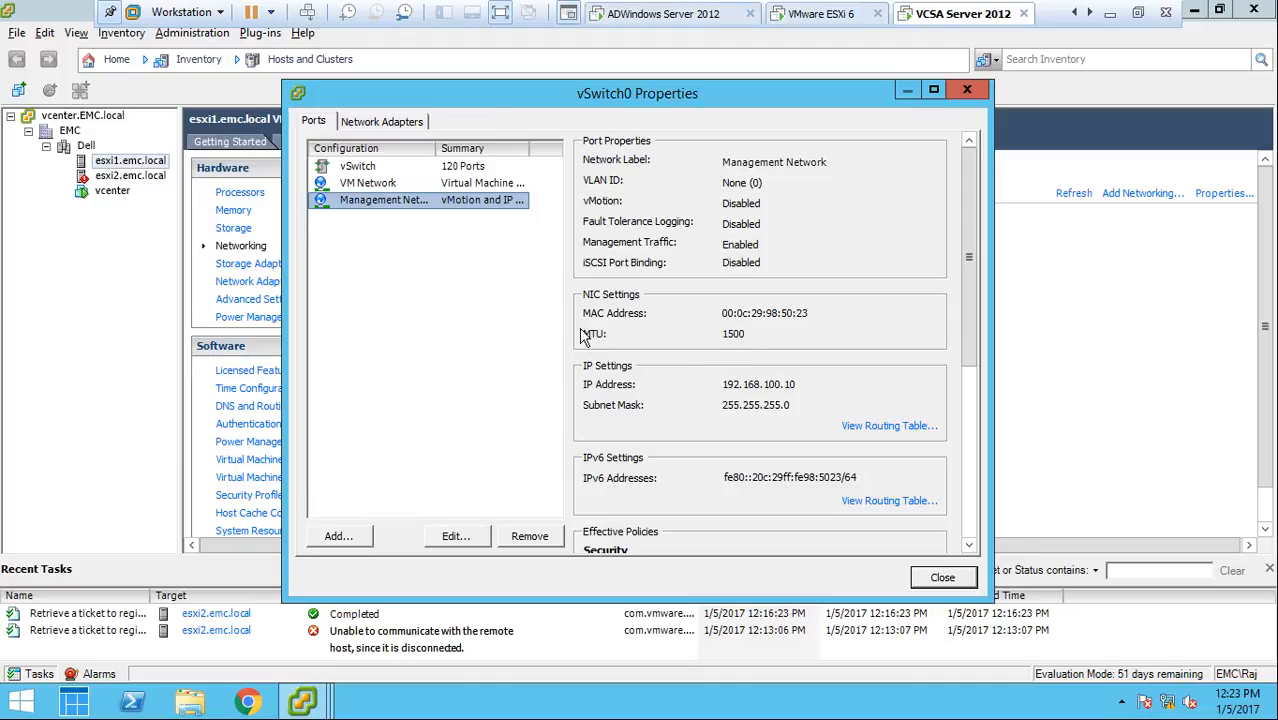
left_click(463, 537)
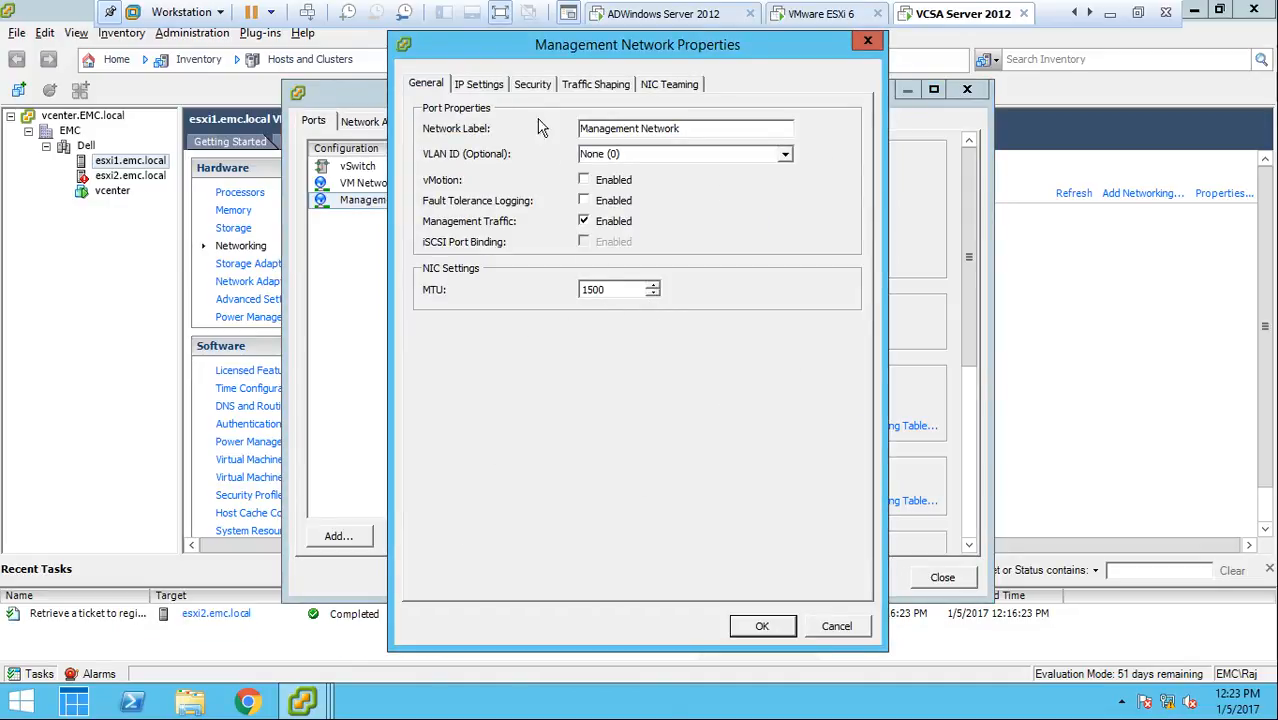
left_click(834, 628)
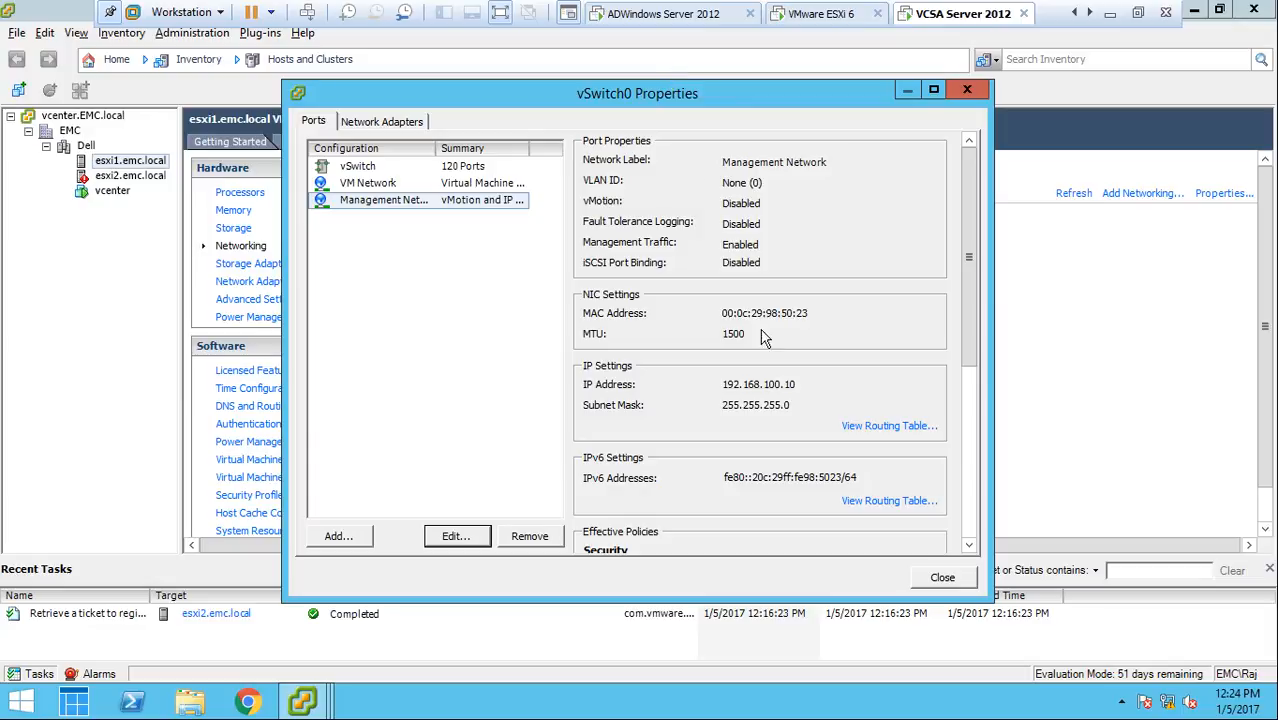
left_click(943, 578)
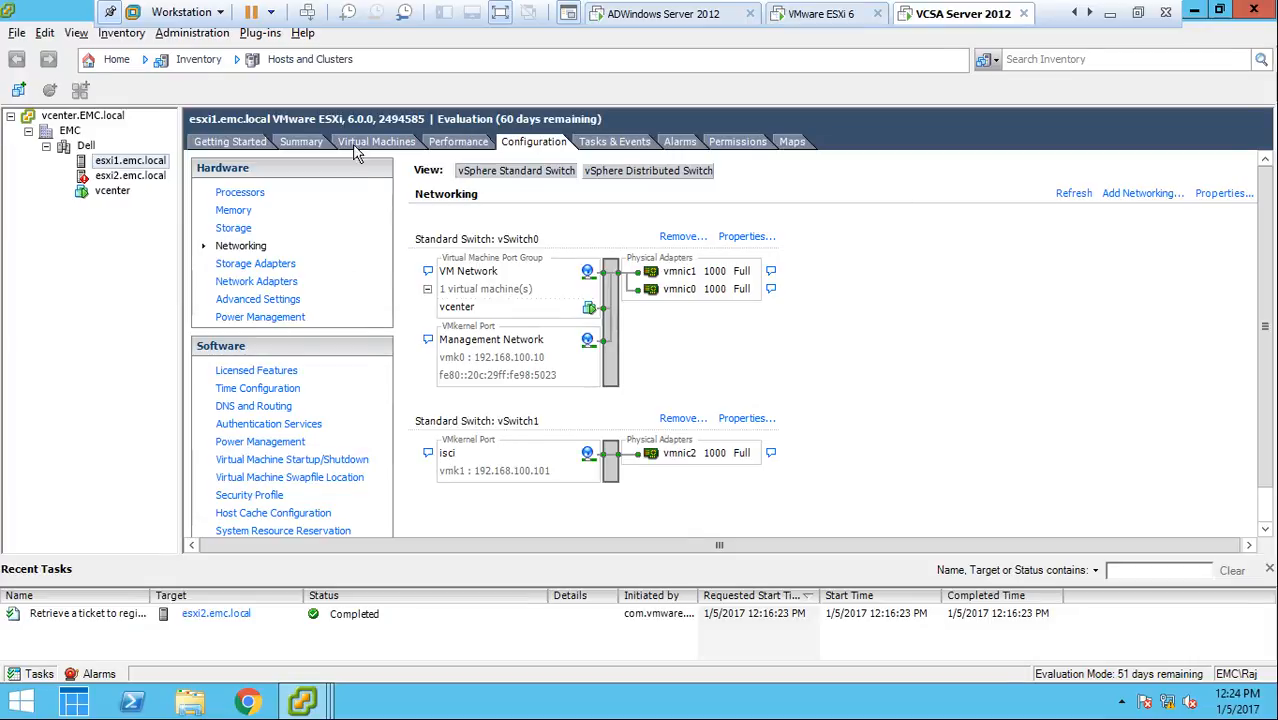
Compare the datastores configured on the hosts esxi1.emc.local and esxi2.emc.local
left_click(231, 230)
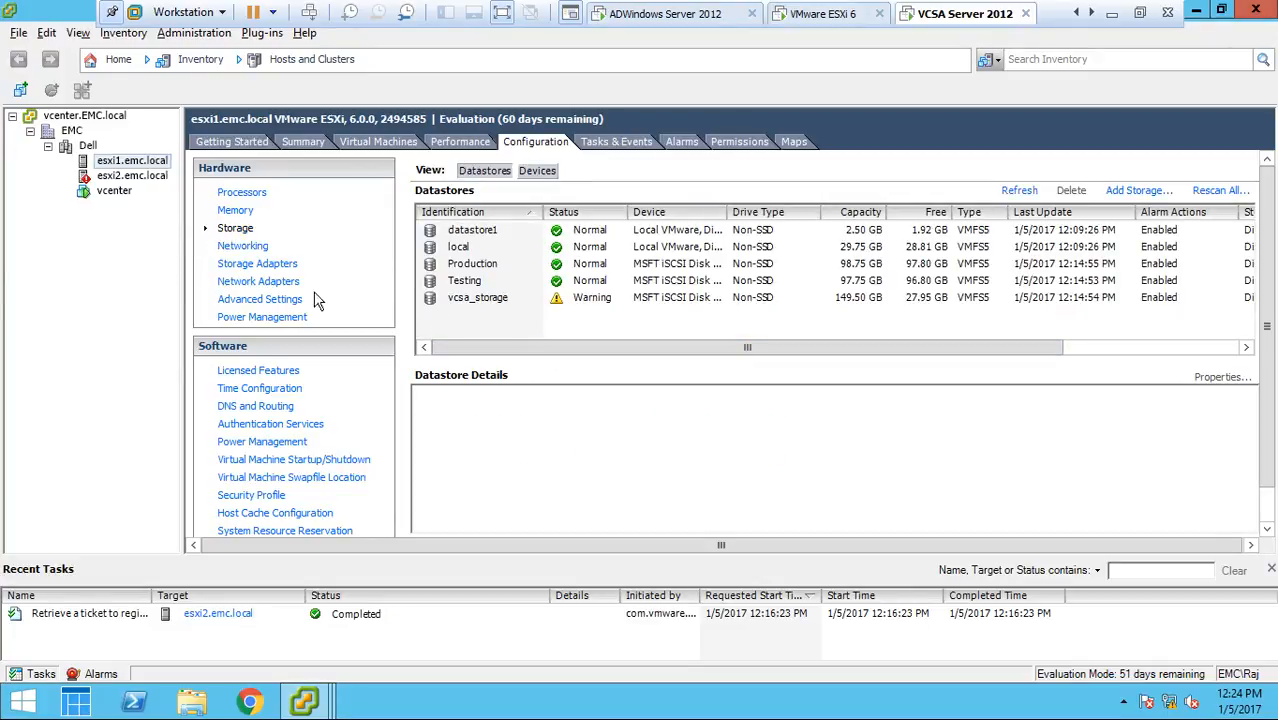
left_click(133, 177)
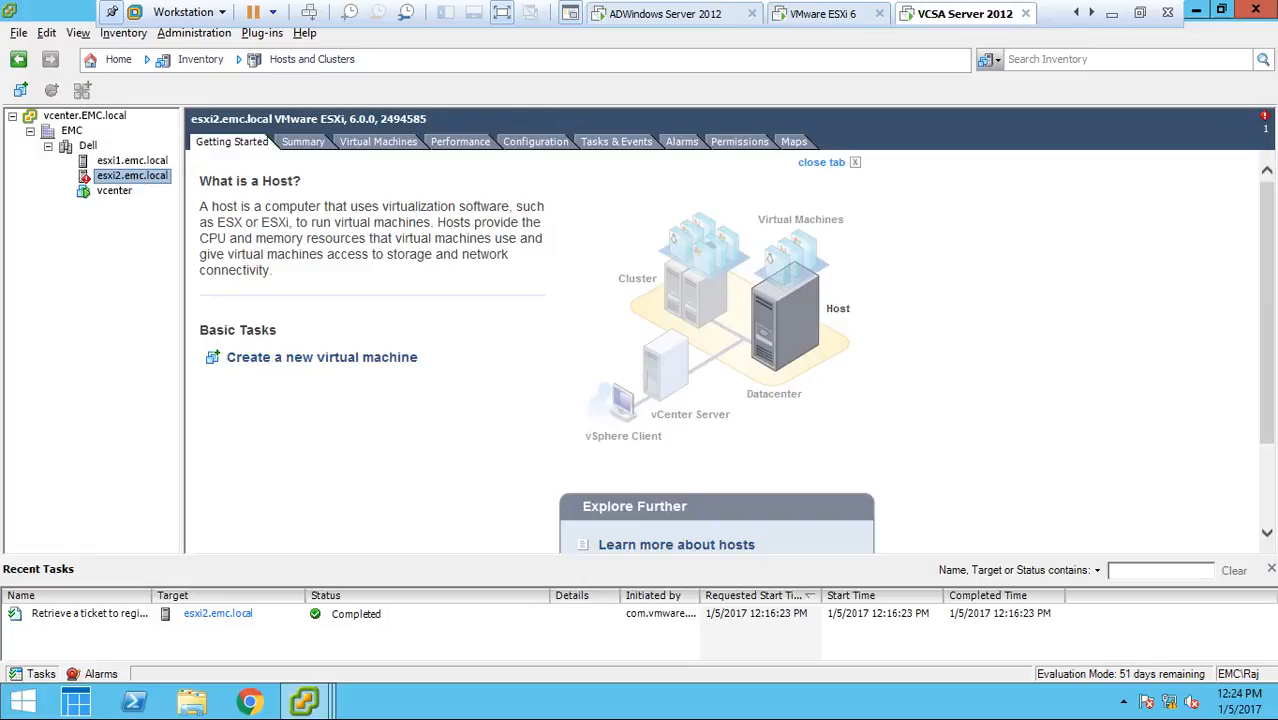
left_click(520, 143)
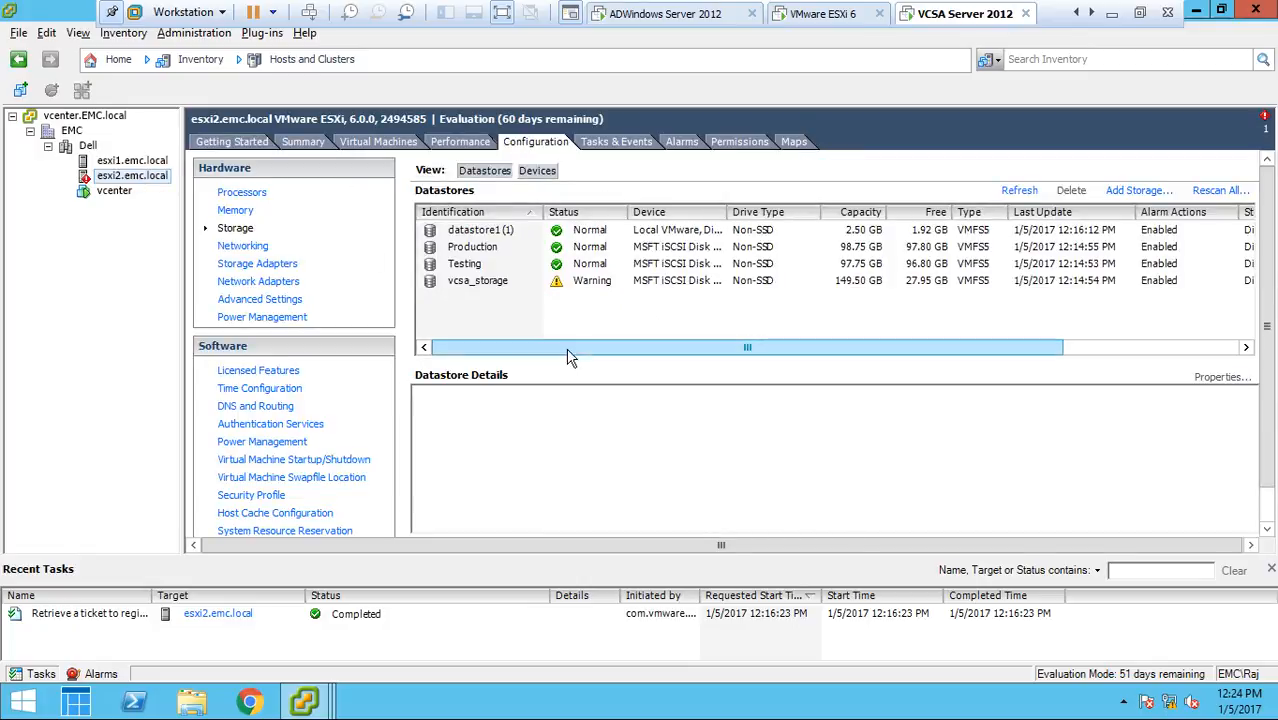
left_click_drag(560, 355, 500, 360)
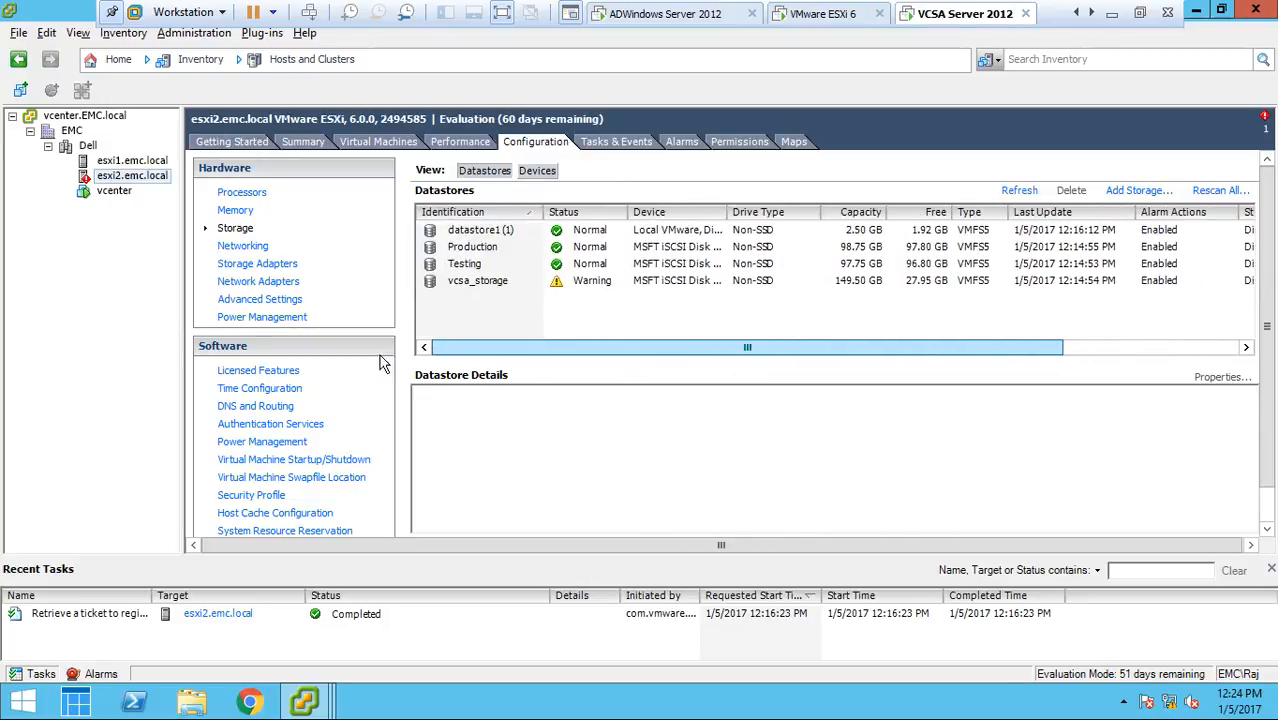
left_click(128, 161)
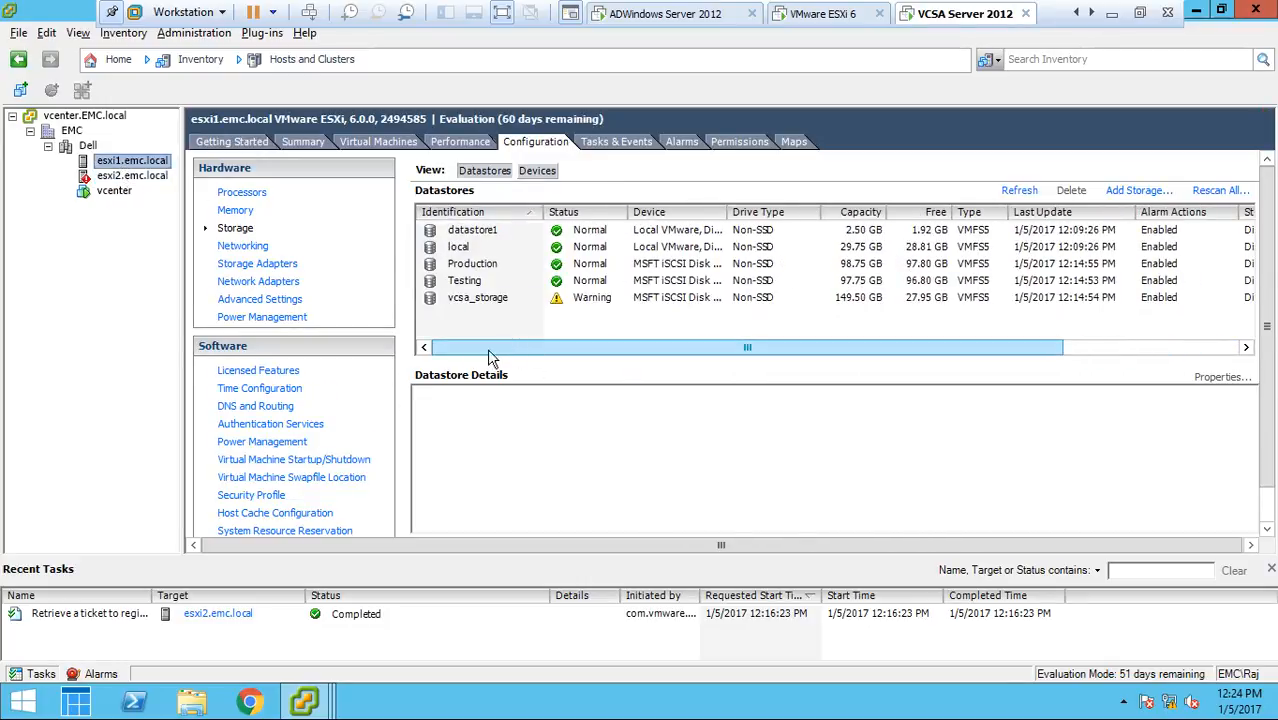
Start adding a Virtual Machine network on esxi1.emc.local and review the available standard switches and physical adapters
left_click(256, 250)
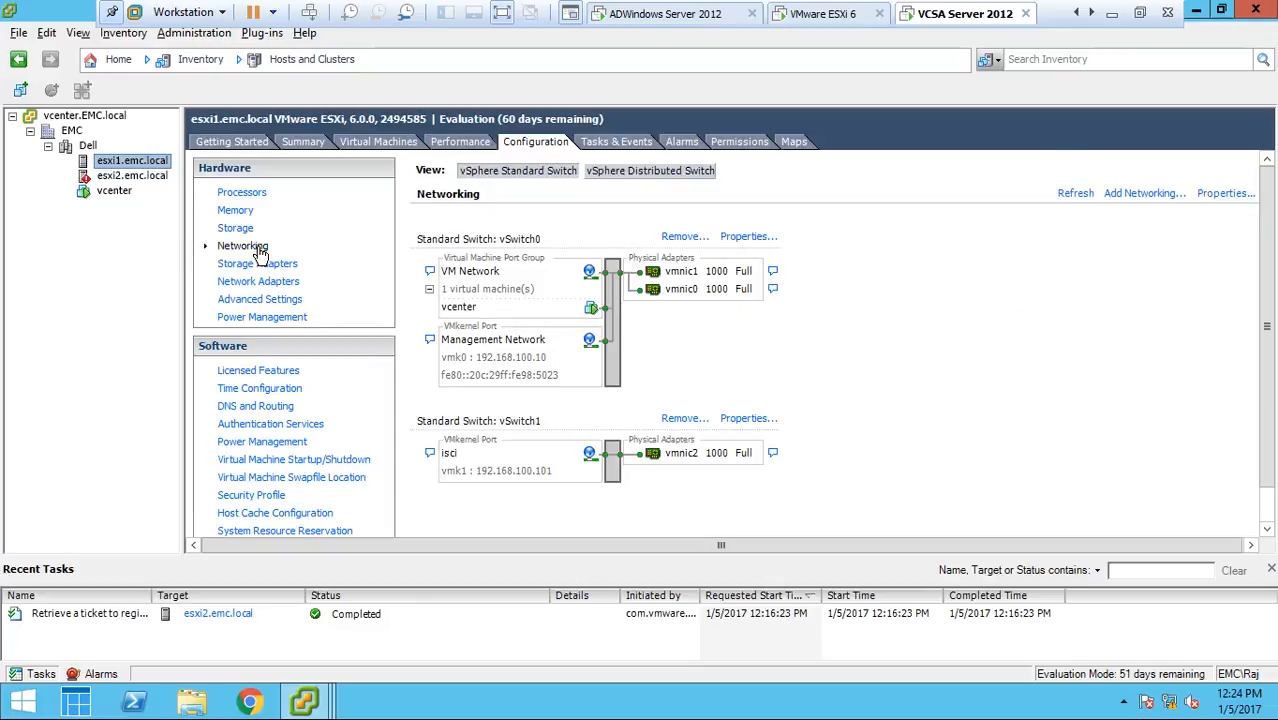
left_click(1136, 196)
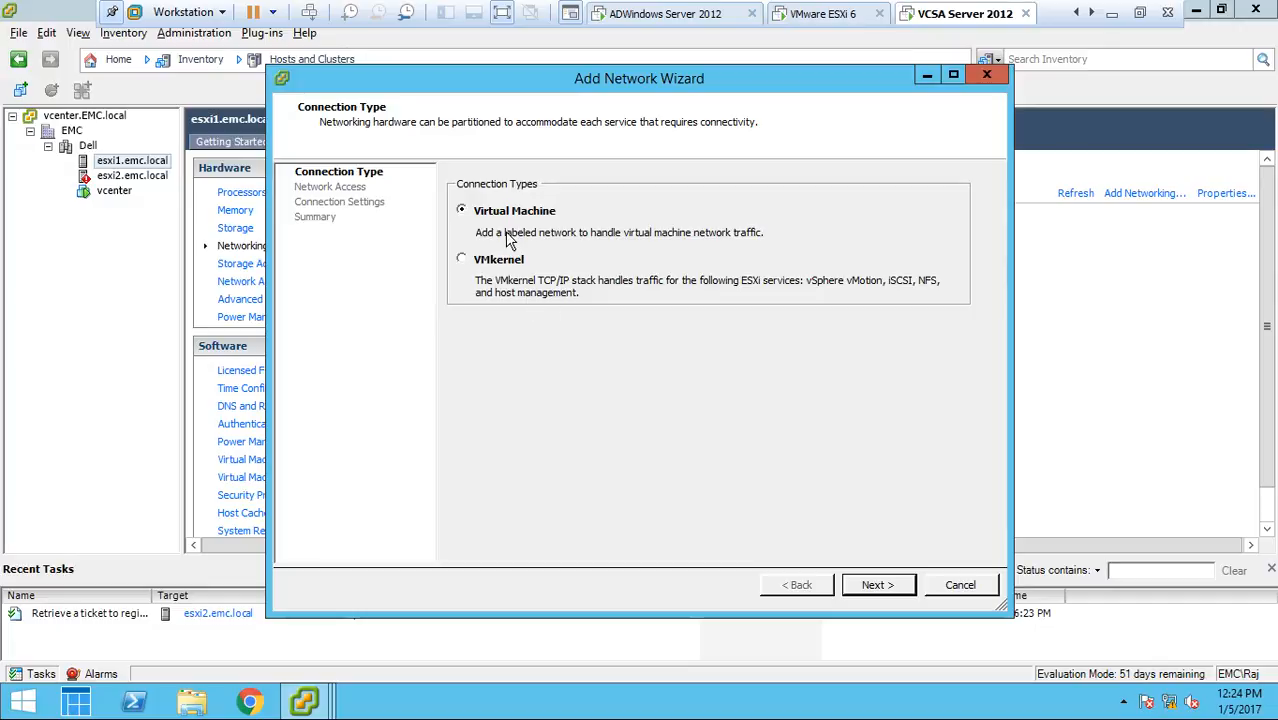
left_click(873, 588)
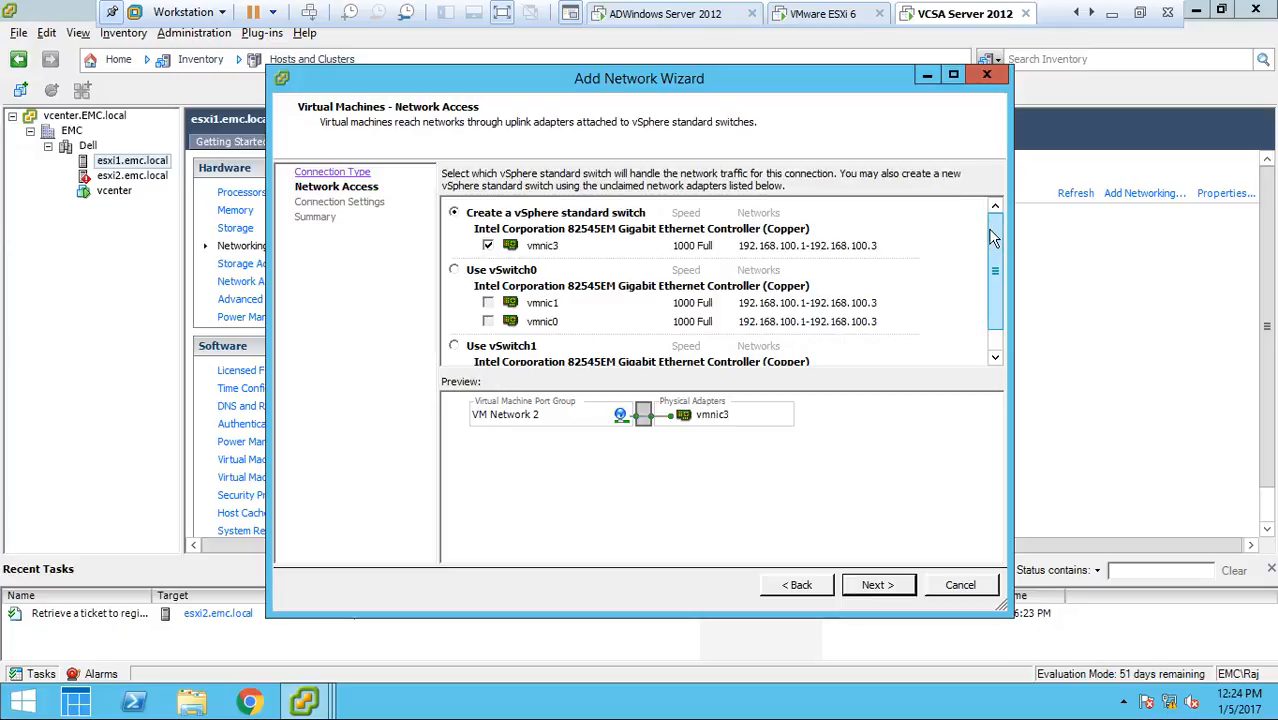
left_click_drag(991, 236, 991, 294)
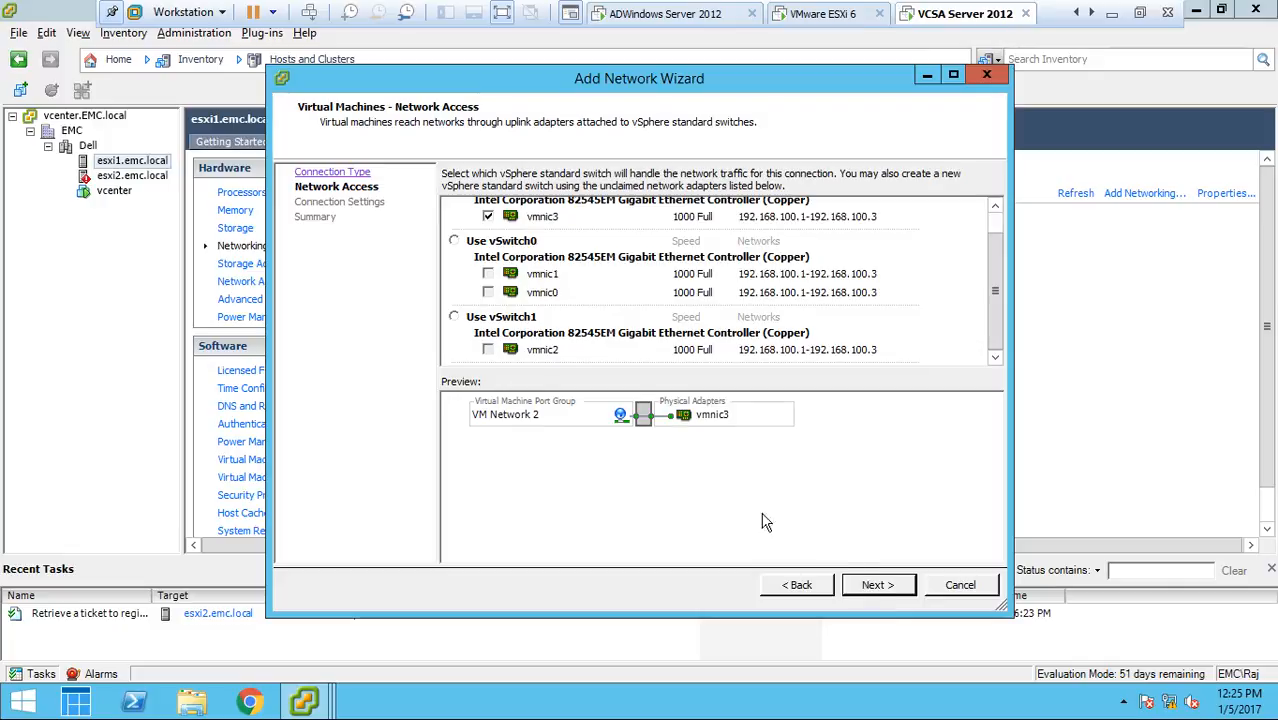
Change the new network's connection type to VMkernel and review its network access and port group settings
left_click(797, 585)
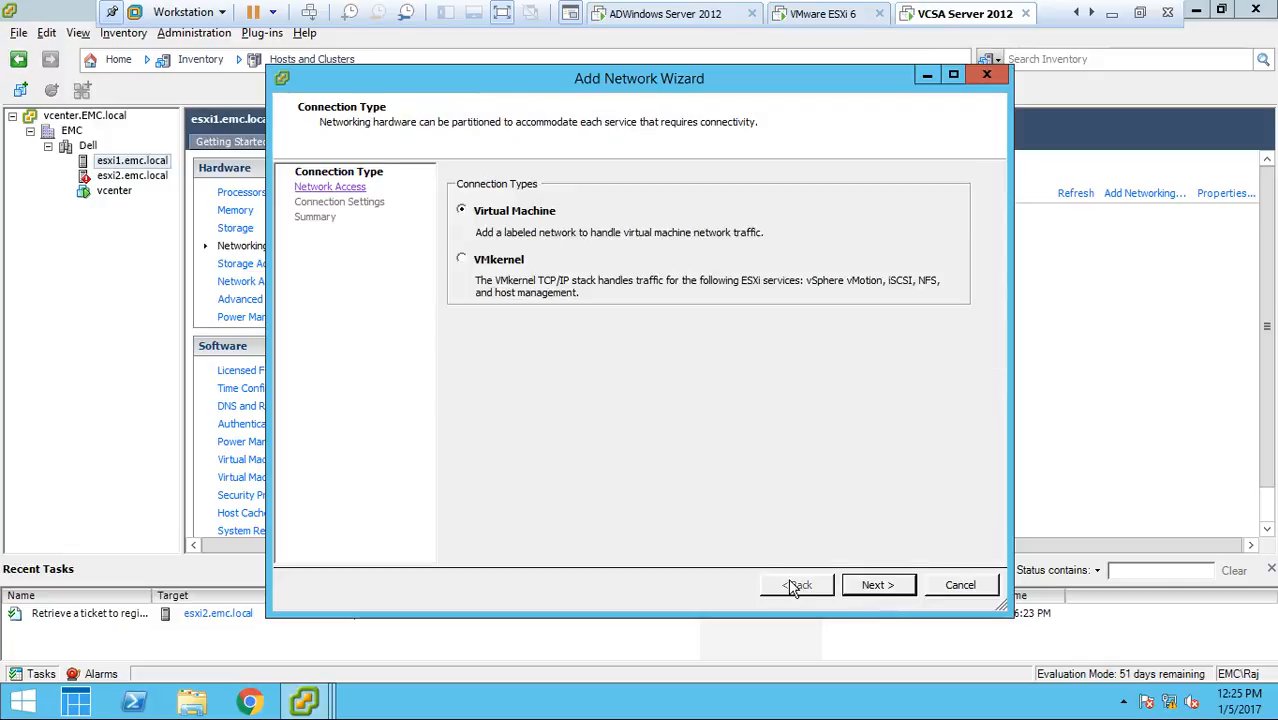
left_click(474, 259)
left_click(874, 587)
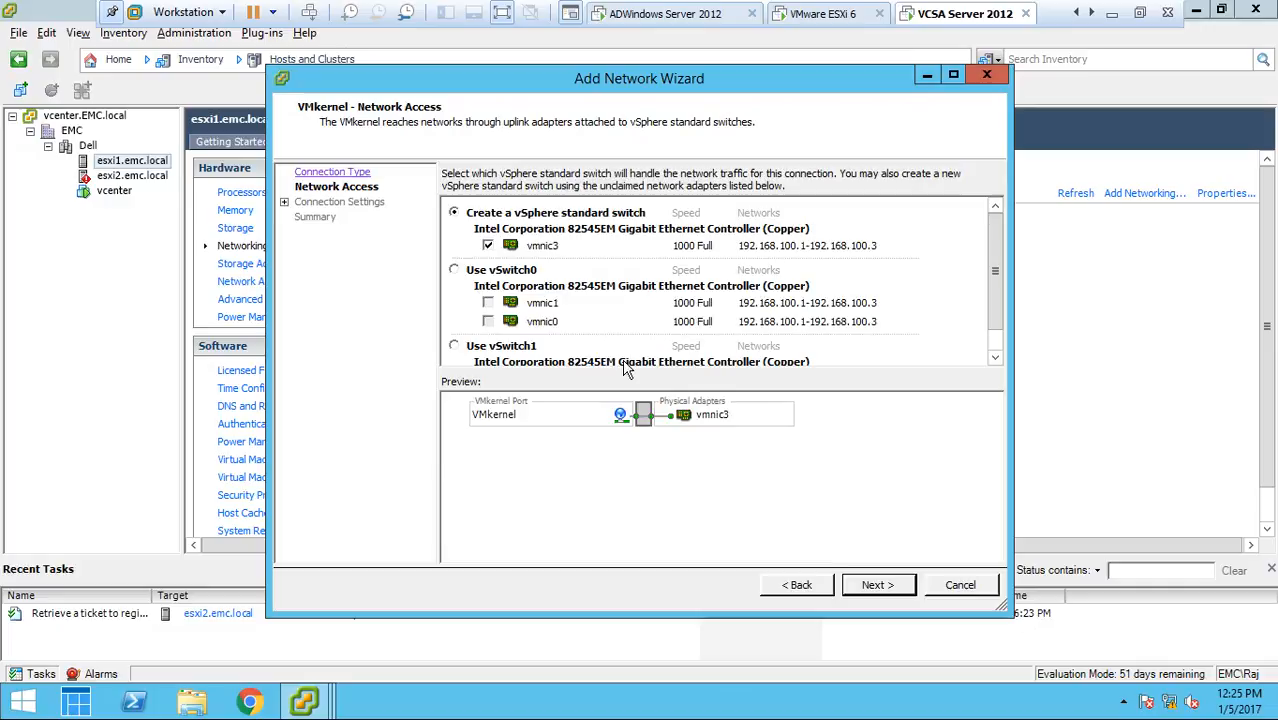
left_click(876, 584)
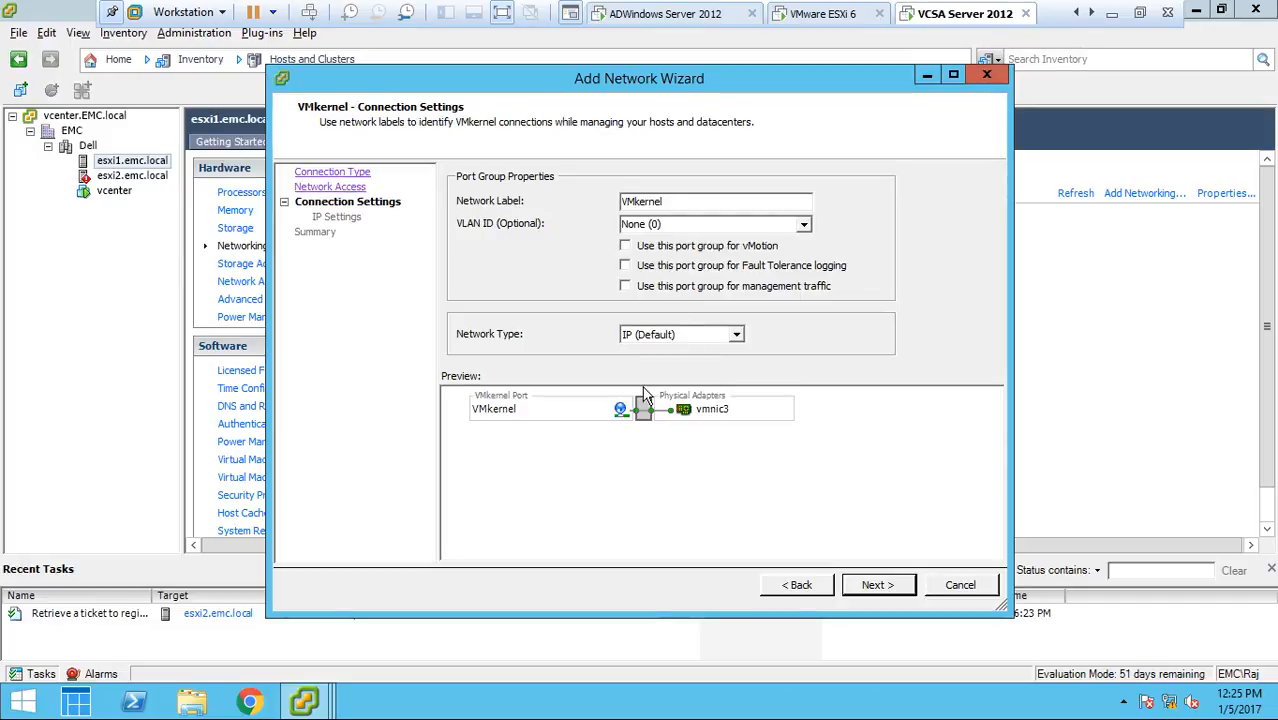
Return to the Virtual Machine connection type, review its network label and VLAN ID options, and cancel the new network
left_click(786, 591)
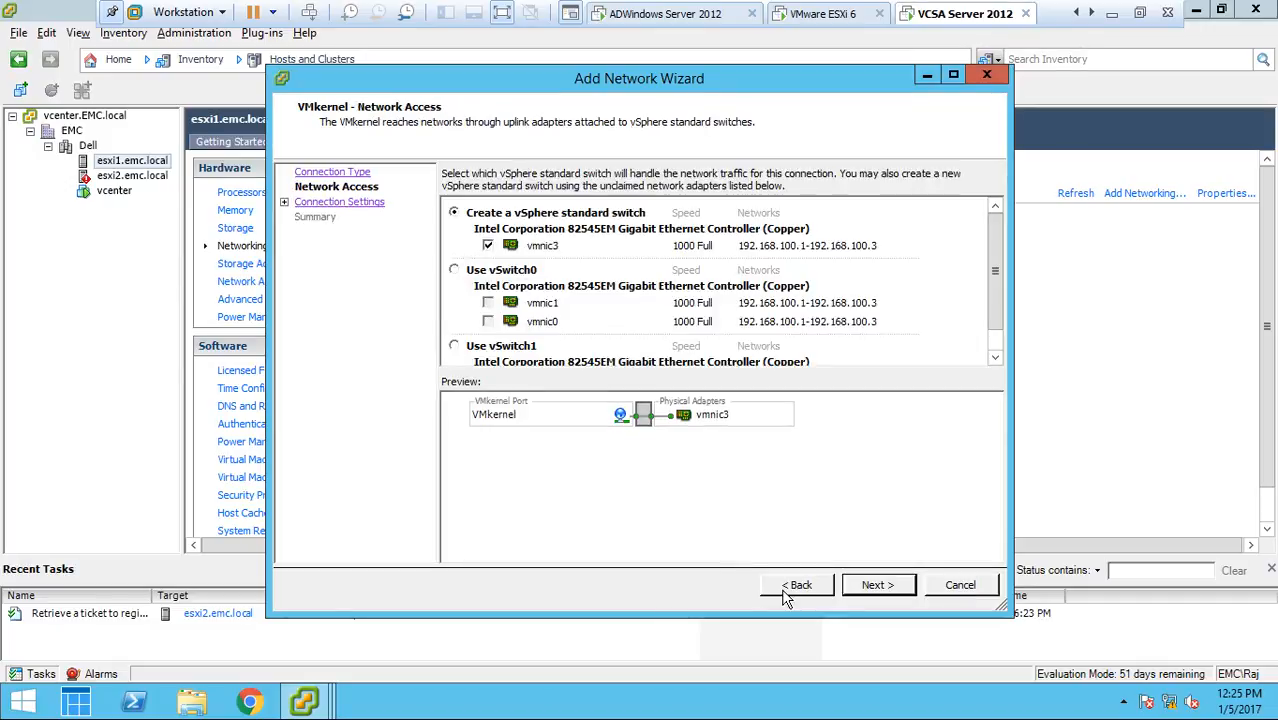
left_click(786, 588)
left_click(527, 212)
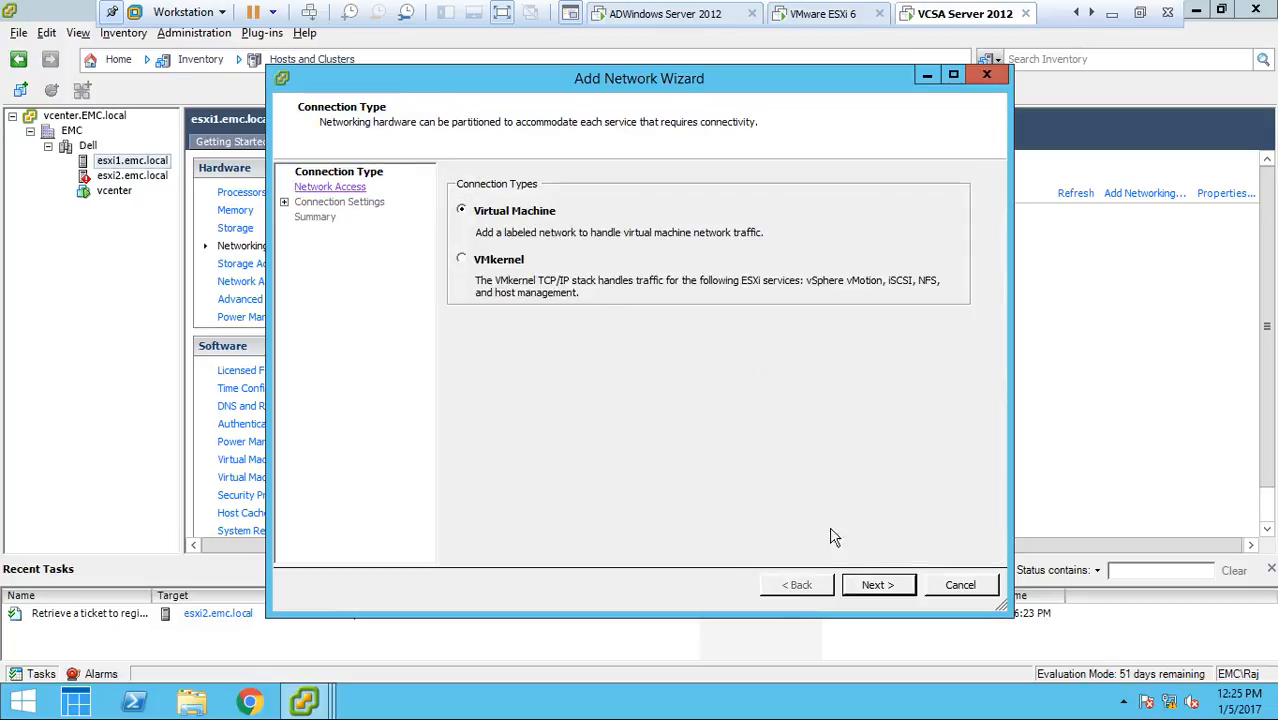
left_click(862, 587)
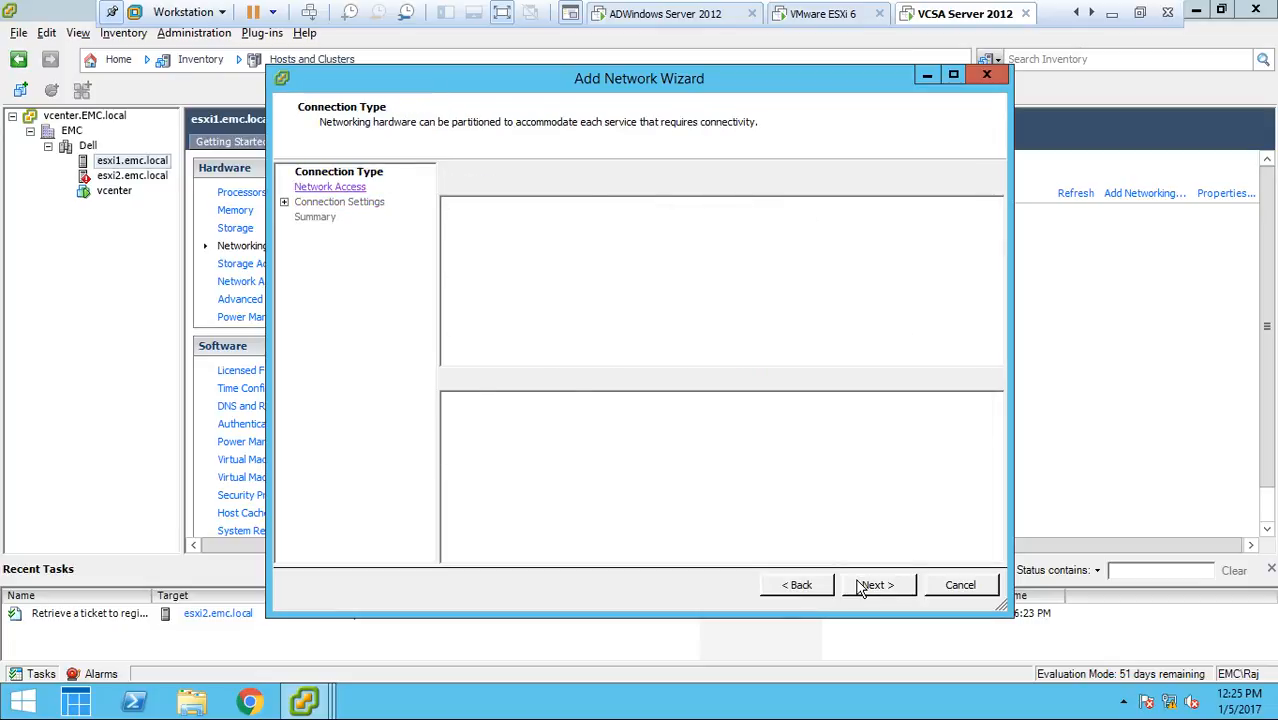
left_click(866, 586)
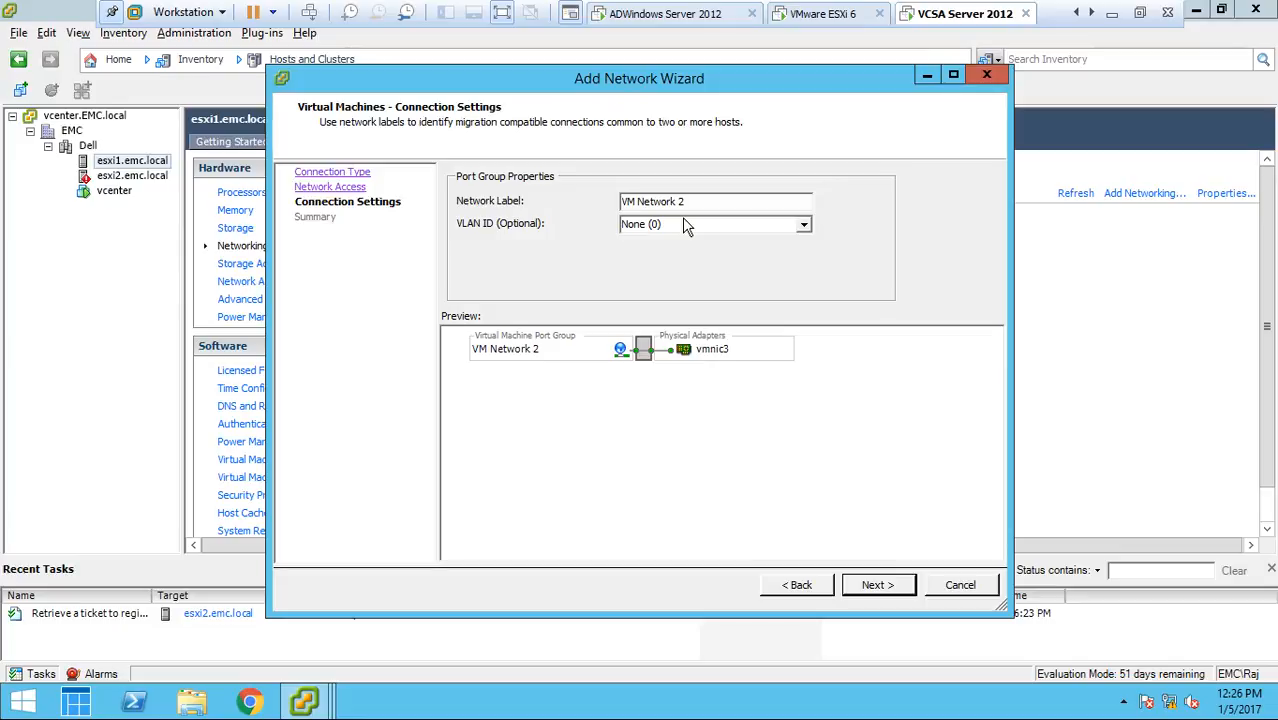
left_click(804, 226)
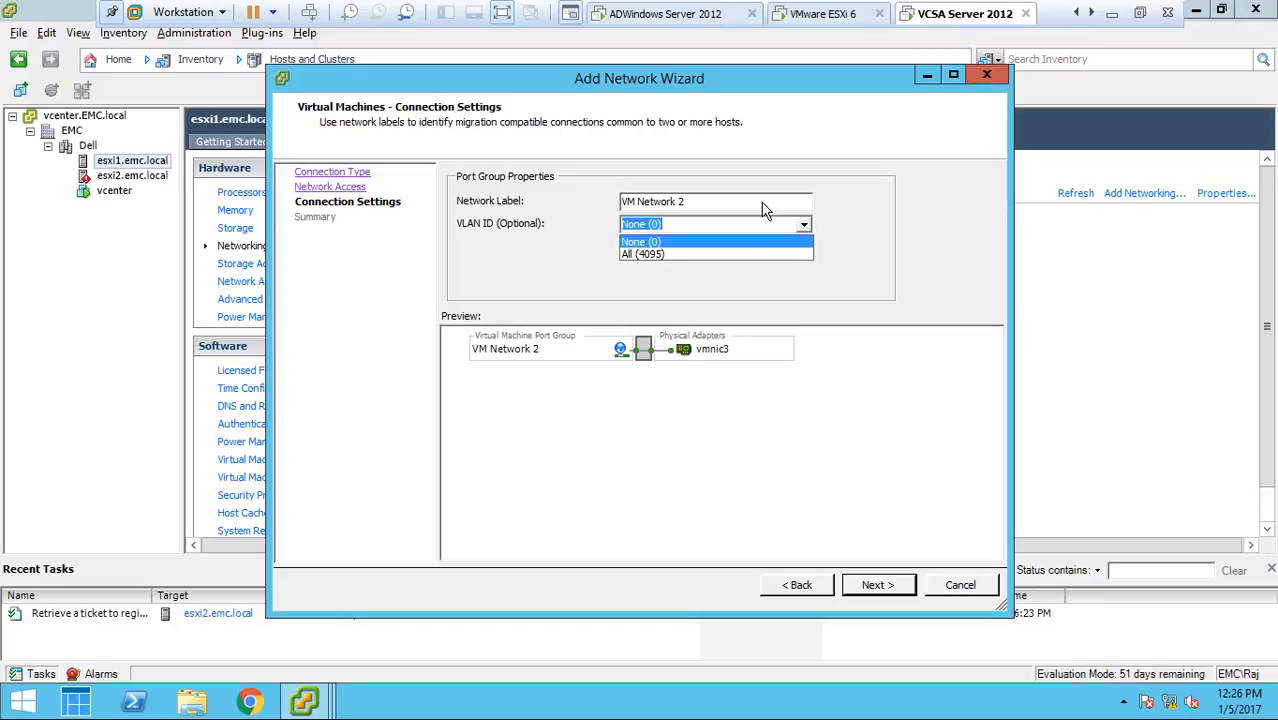
left_click(763, 205)
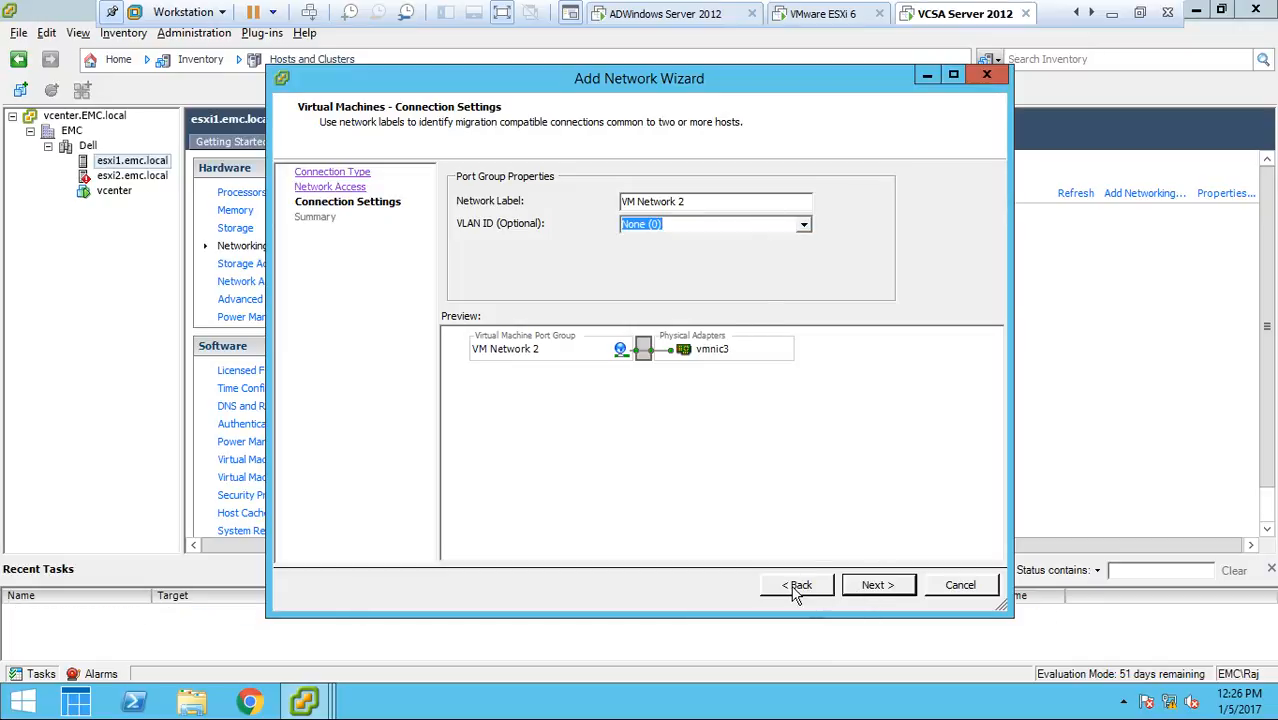
left_click(797, 592)
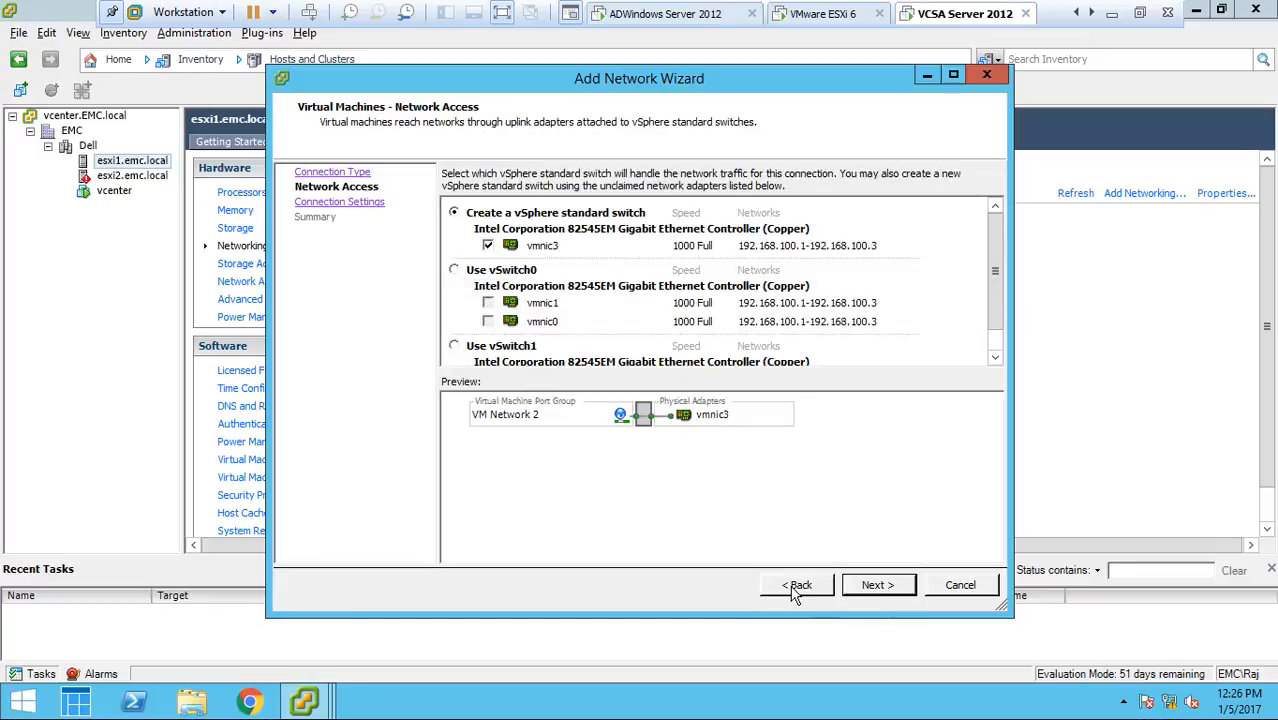
left_click(962, 590)
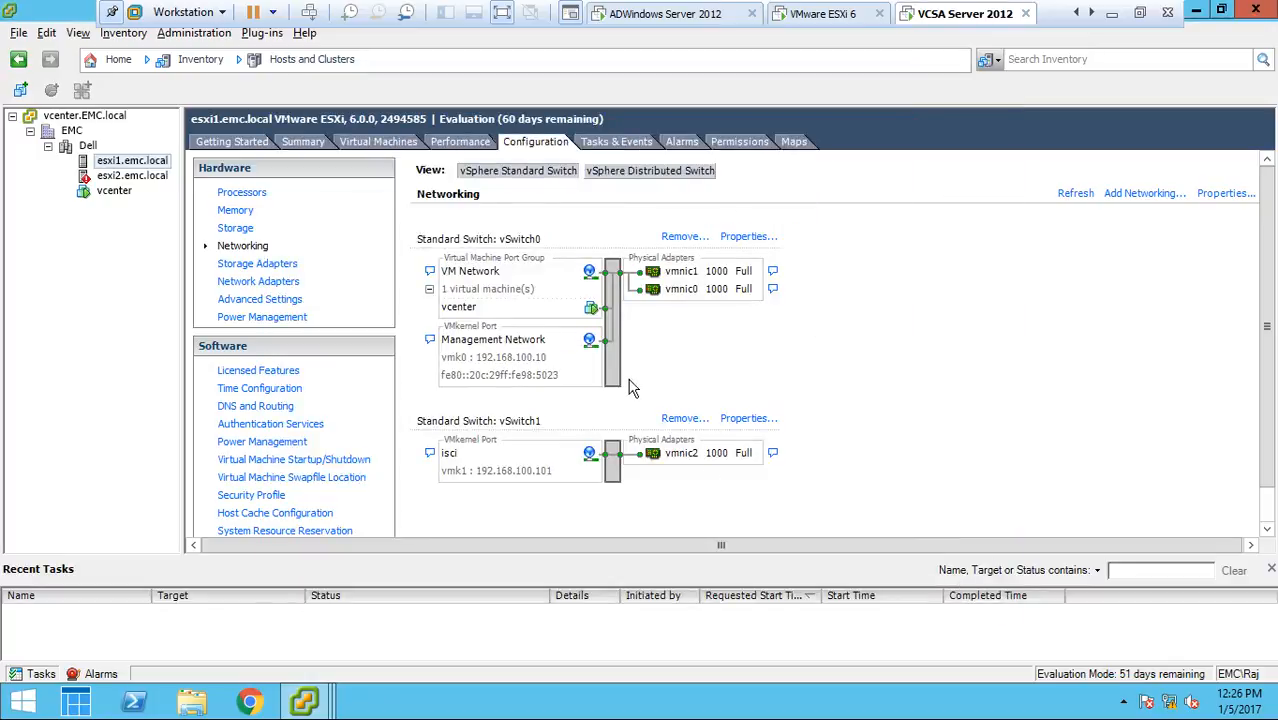
Open vSwitch0's general properties for editing and examine the available choices for its number of ports
left_click(727, 238)
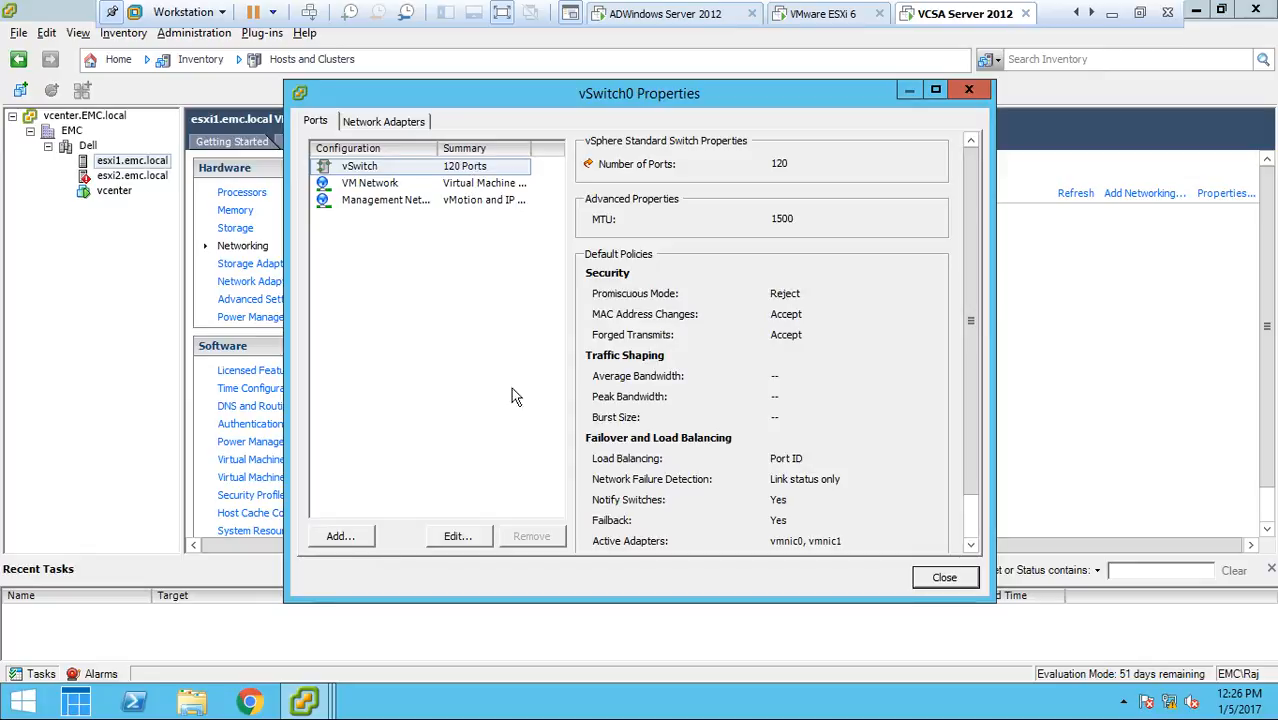
left_click(475, 538)
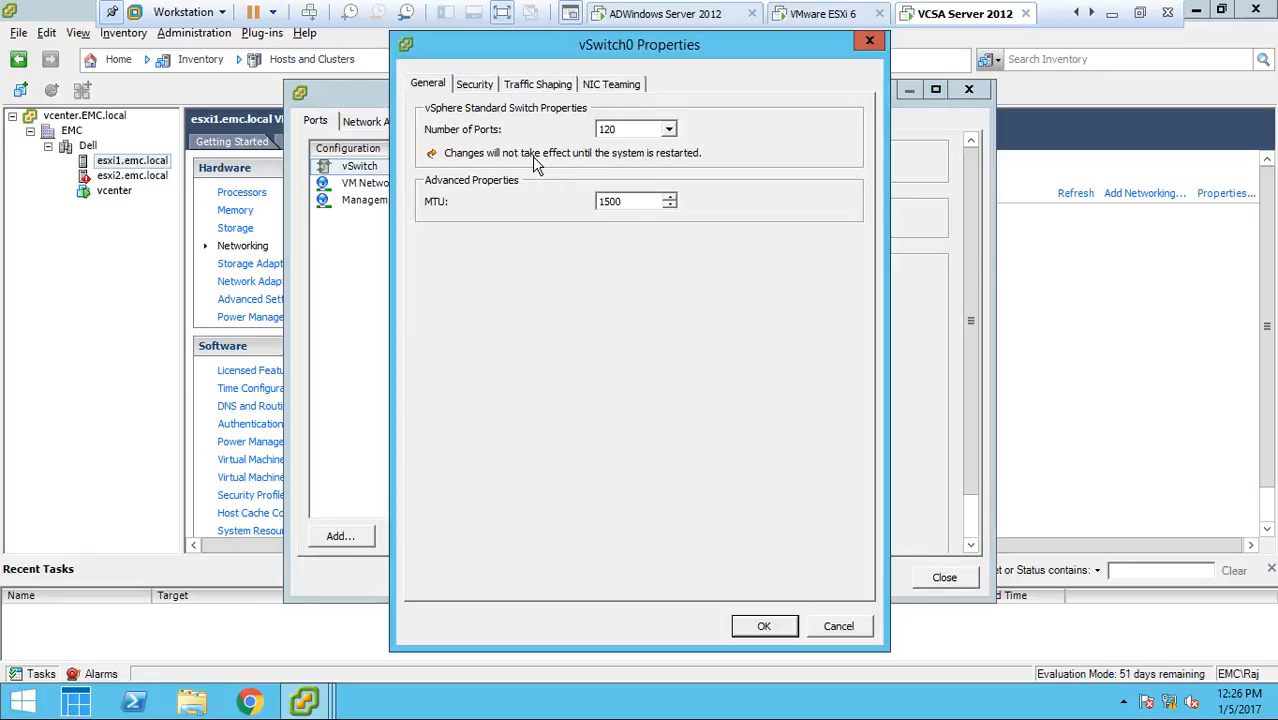
left_click(668, 130)
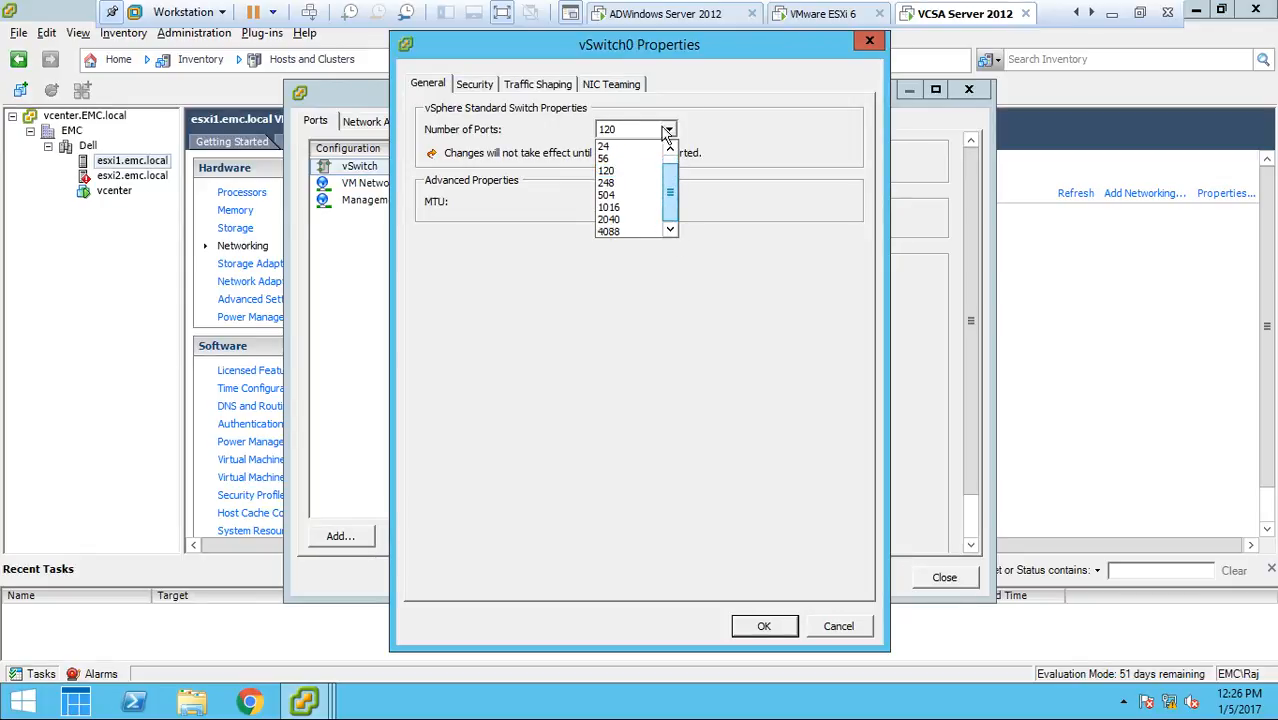
left_click(741, 78)
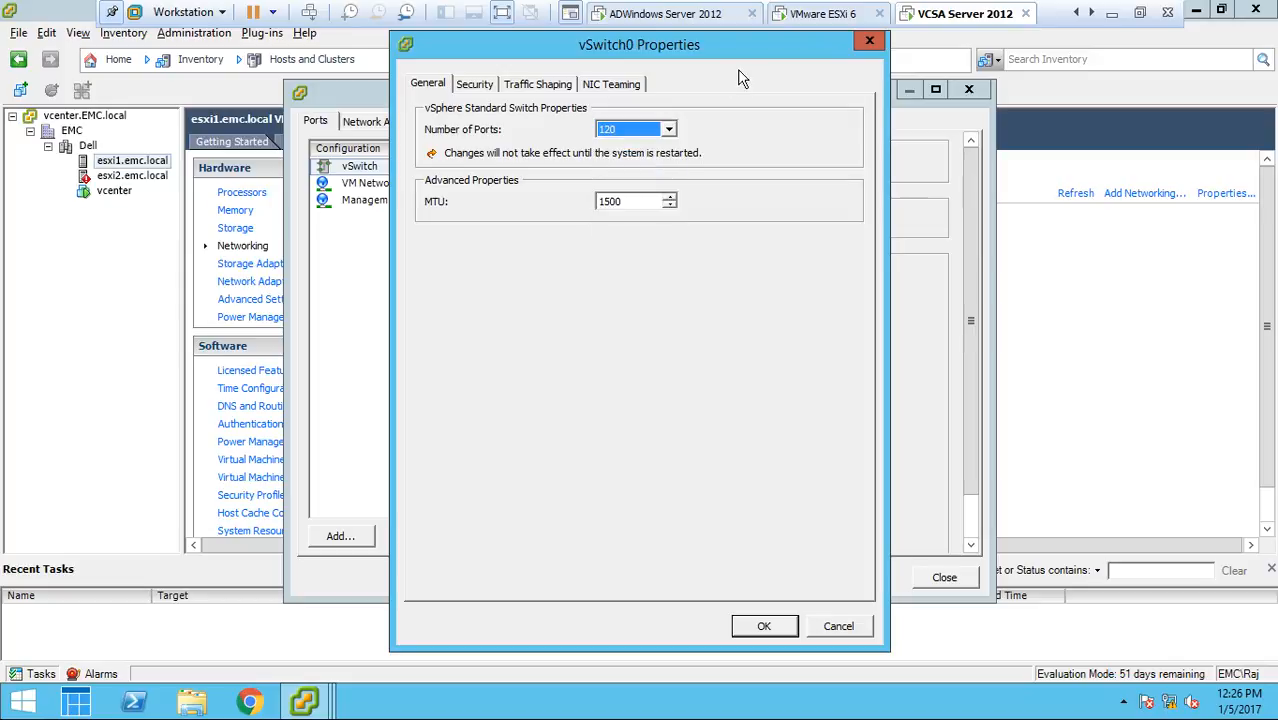
Try stepping vSwitch0's MTU value up and down
left_click(669, 207)
left_click(669, 198)
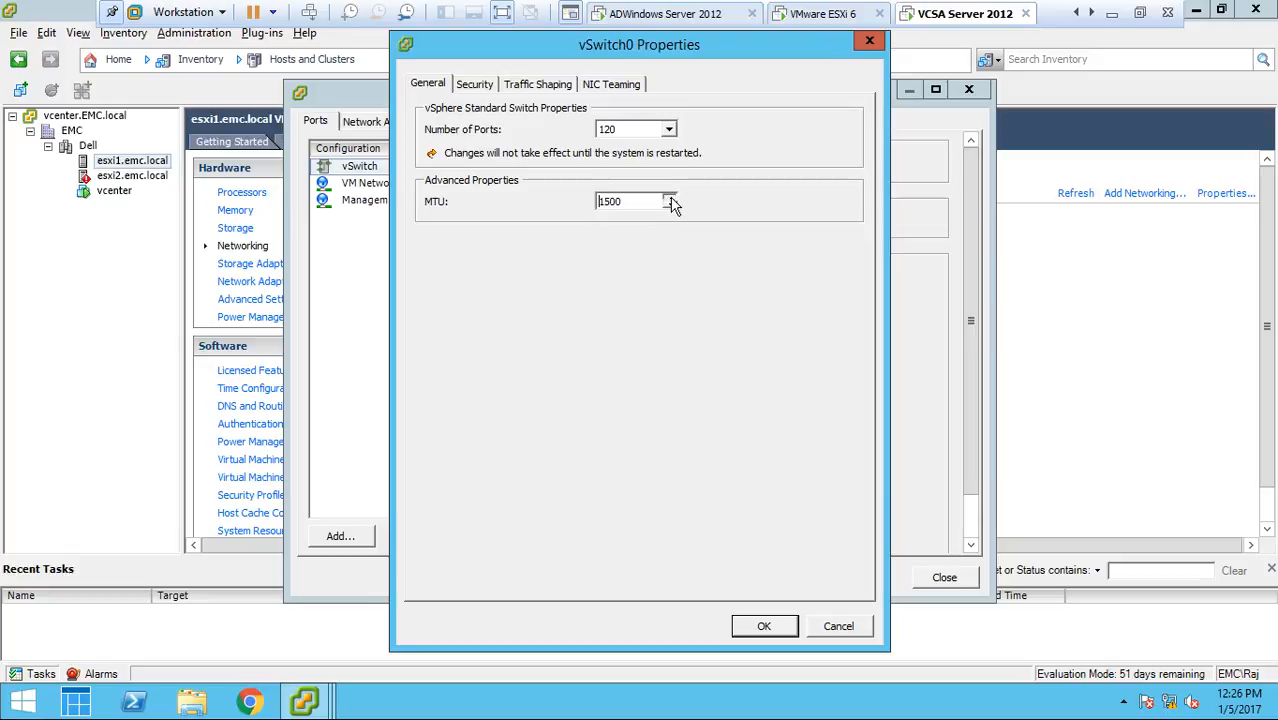
left_click(669, 198)
left_click(669, 198)
left_click(669, 198)
left_click(669, 206)
left_click(669, 206)
Review vSwitch0's security policy exceptions and examine the status choices of its traffic shaping policy
left_click(470, 86)
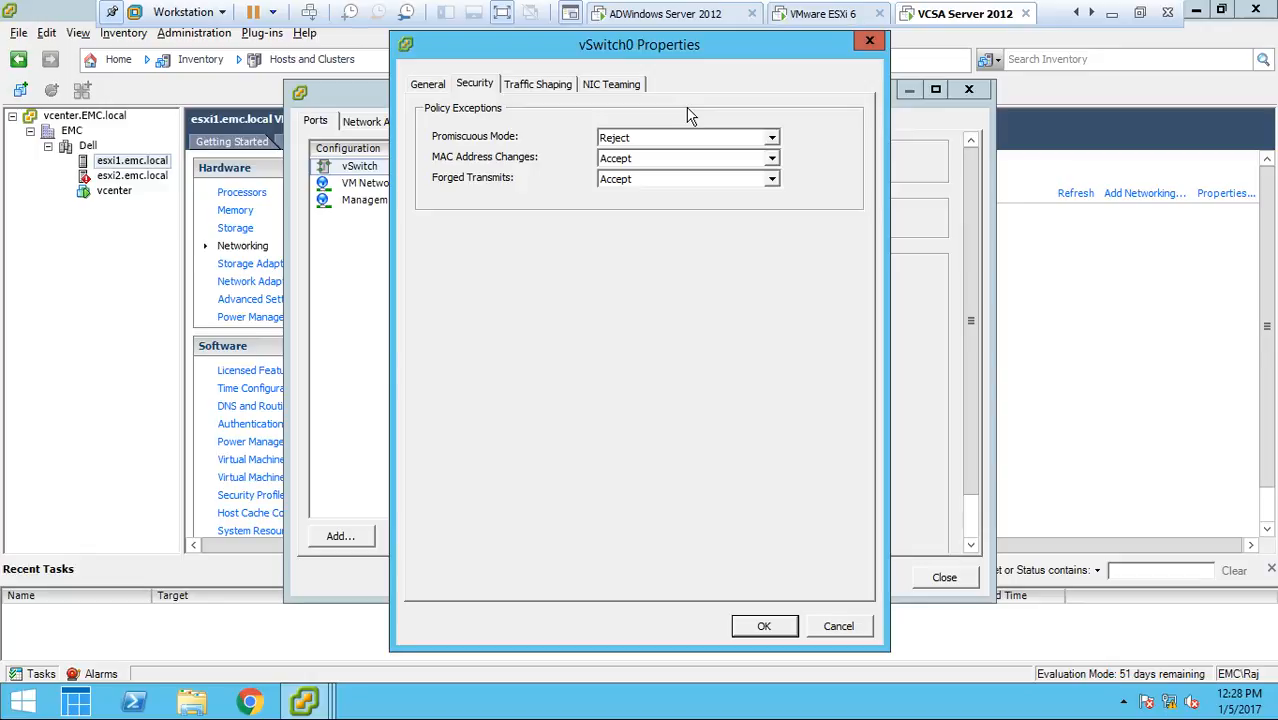
left_click(545, 86)
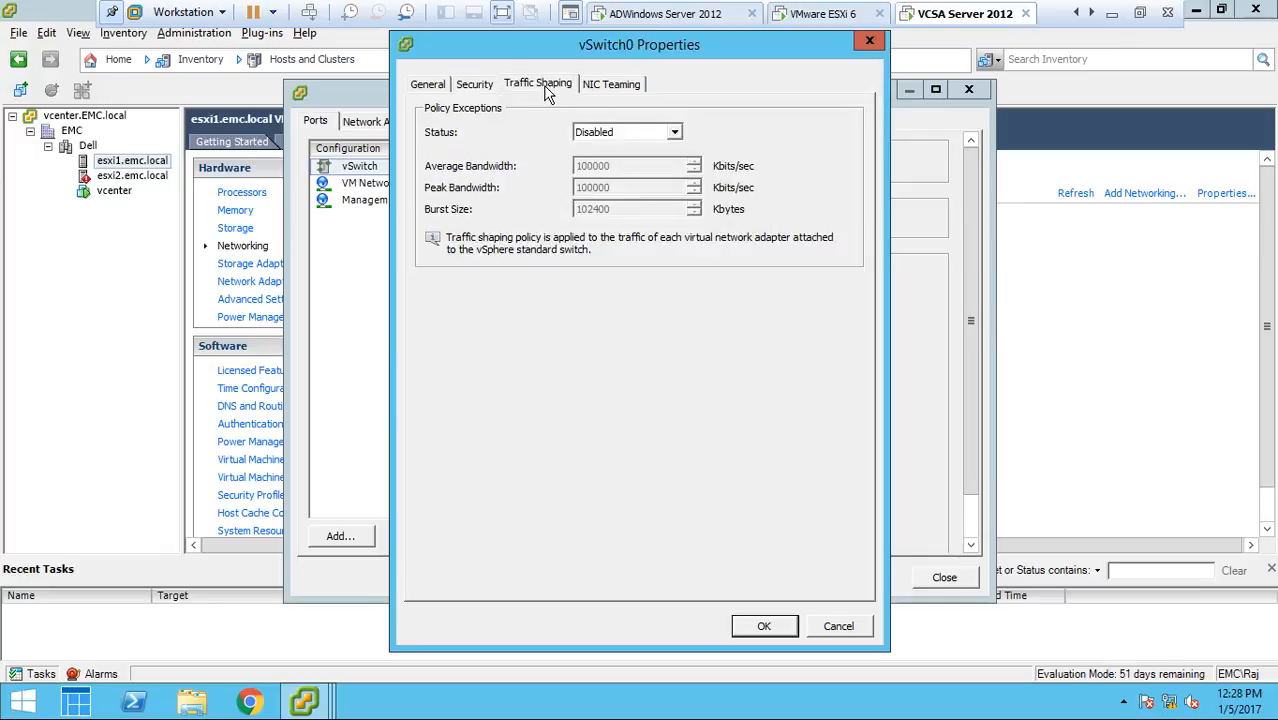
left_click(630, 136)
left_click(629, 133)
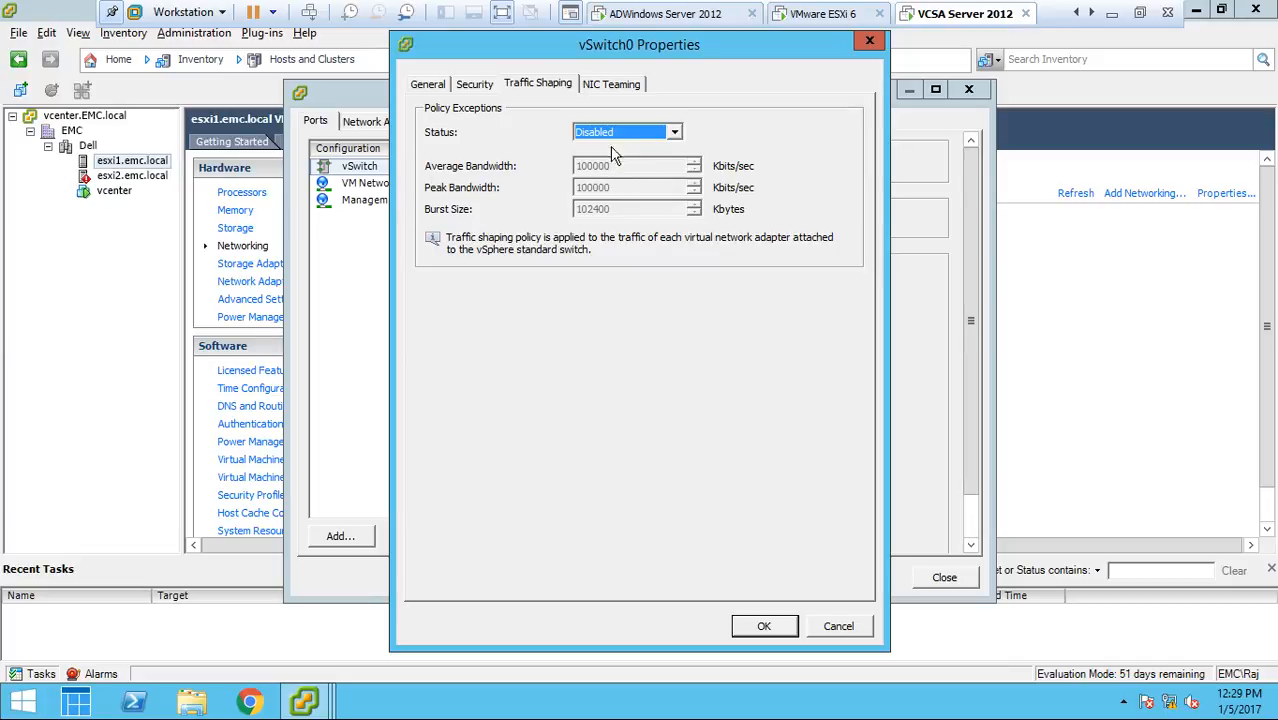
Try Route based on IP hash as vSwitch0's NIC teaming load balancing and return to Route based on the originating virtual port ID
left_click(606, 85)
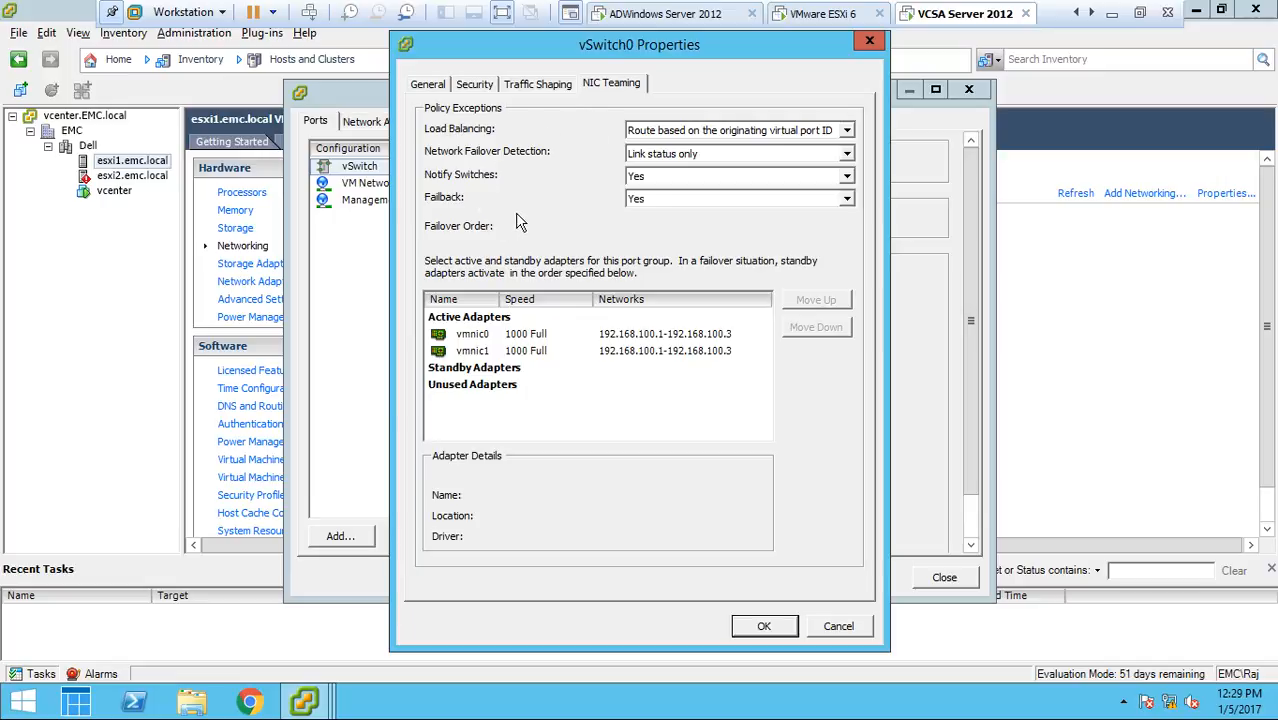
left_click(680, 131)
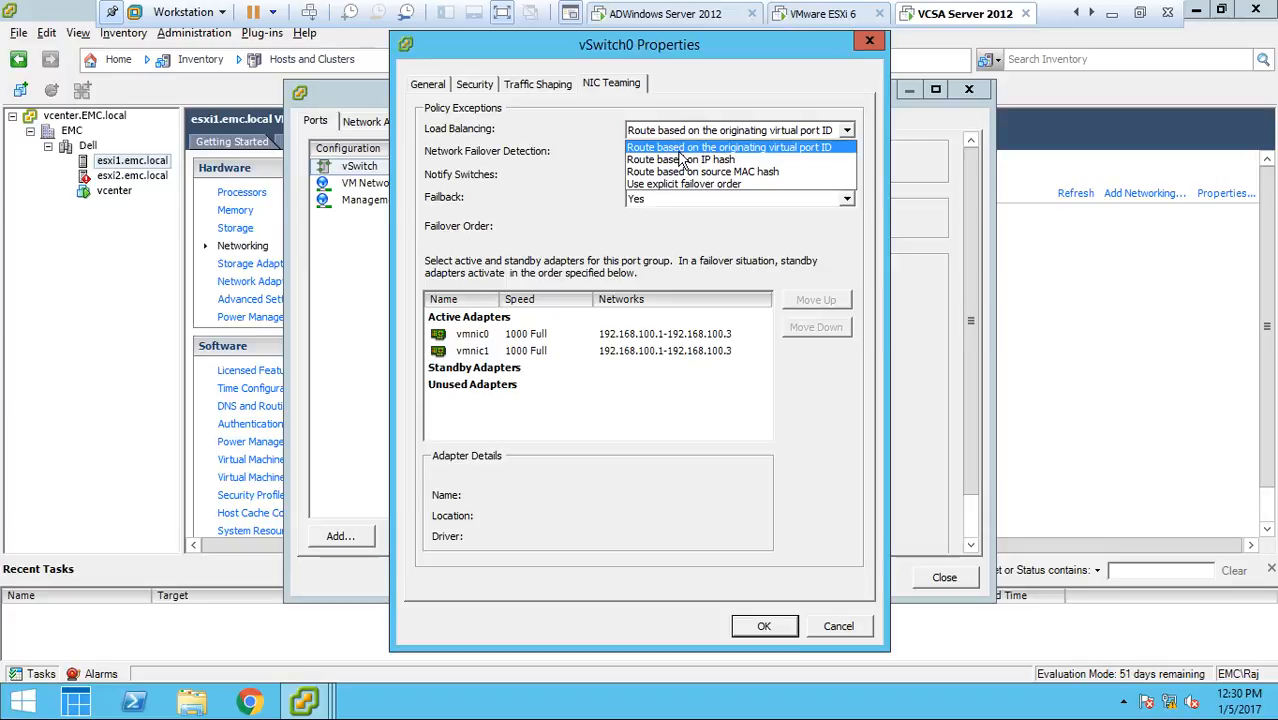
left_click(680, 160)
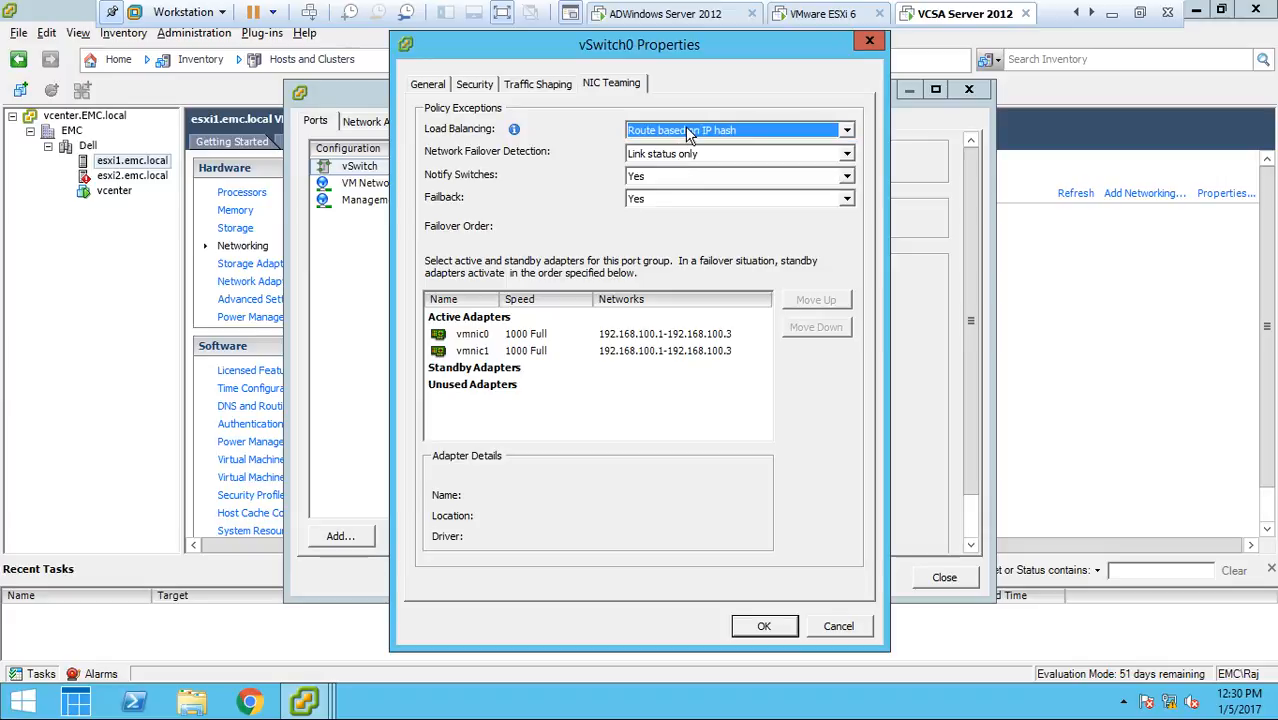
left_click(687, 133)
left_click(690, 141)
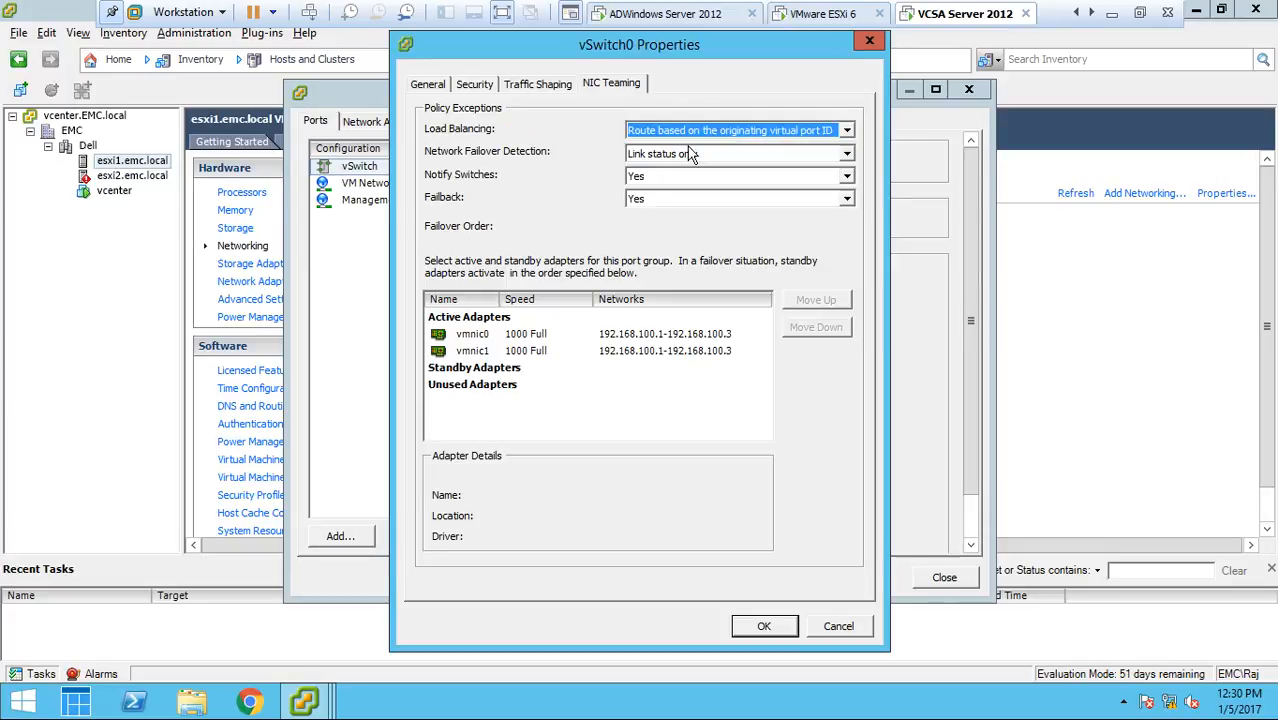
Examine the available load balancing methods for vSwitch0, keeping Route based on the originating virtual port ID selected
left_click(692, 134)
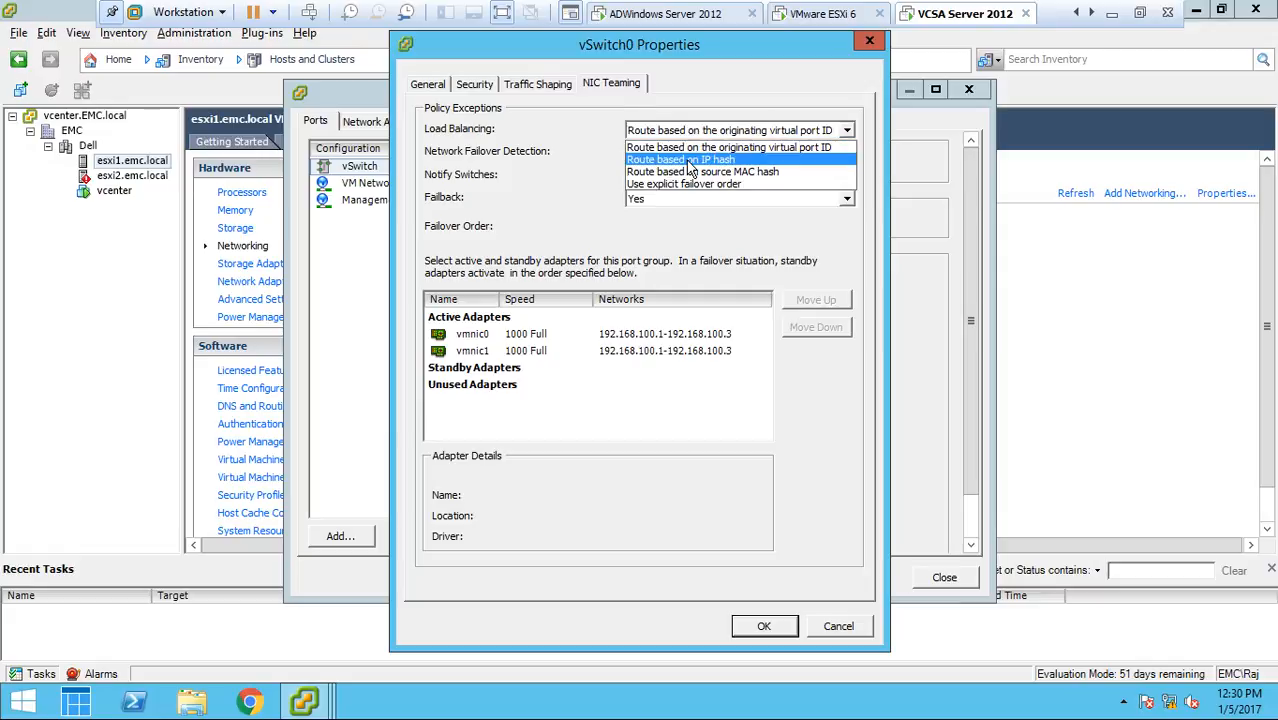
left_click(688, 152)
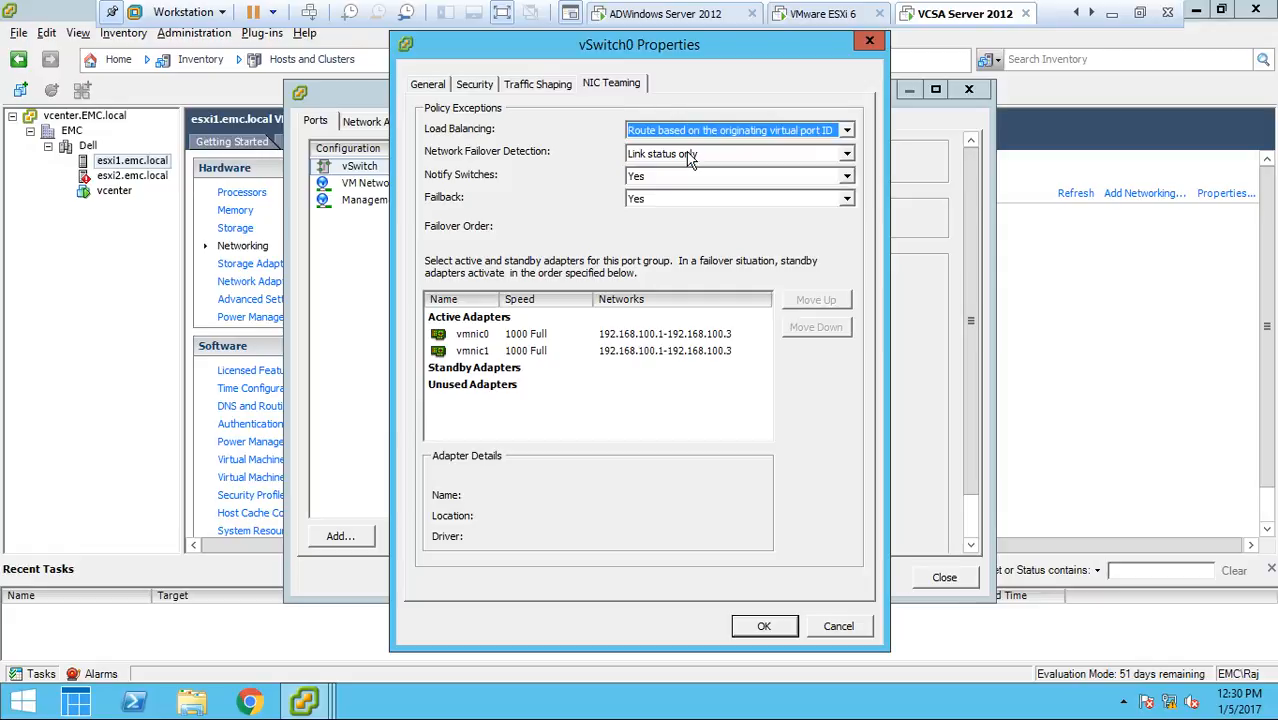
left_click(690, 133)
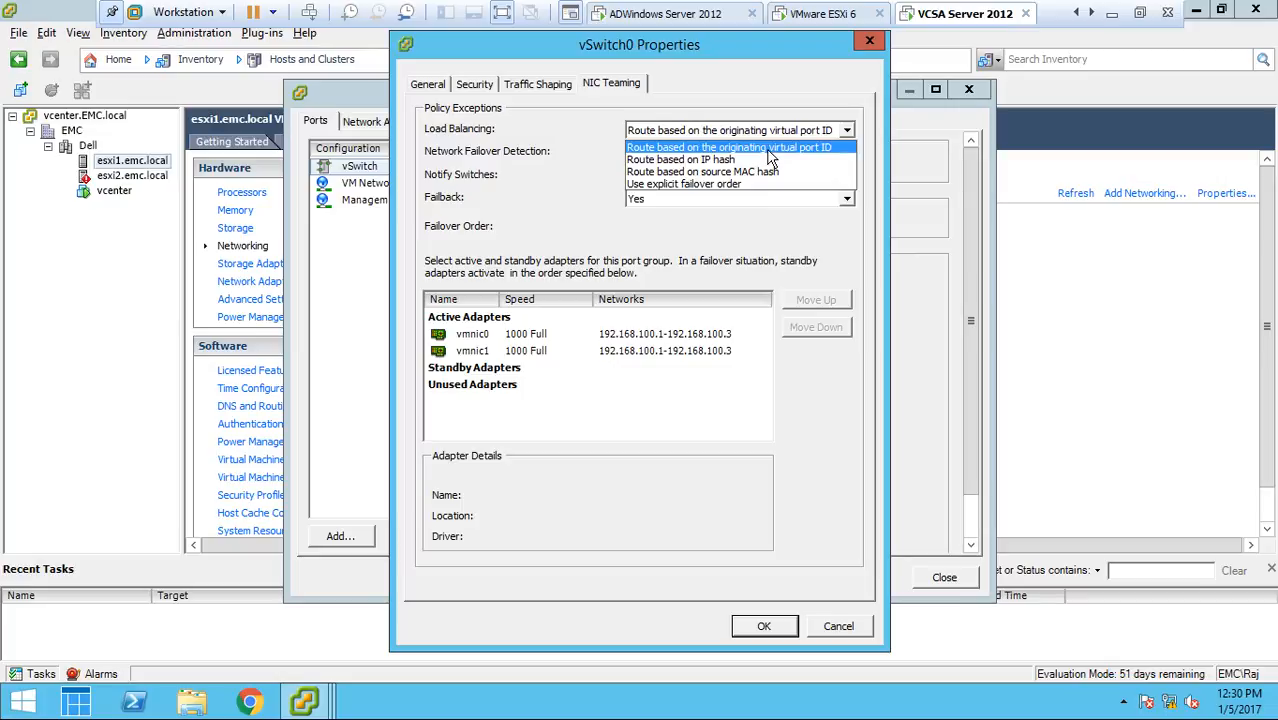
left_click(769, 148)
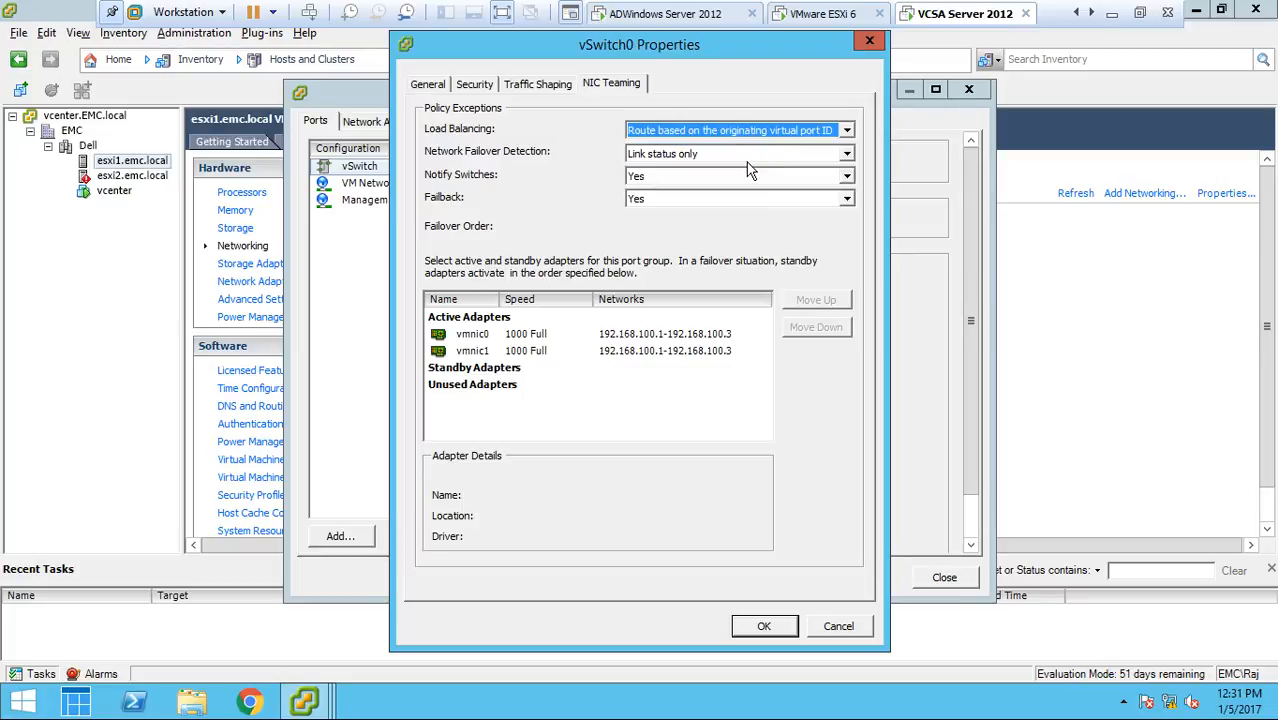
Examine the choices for vSwitch0's network failover detection and Notify Switches settings
left_click(697, 160)
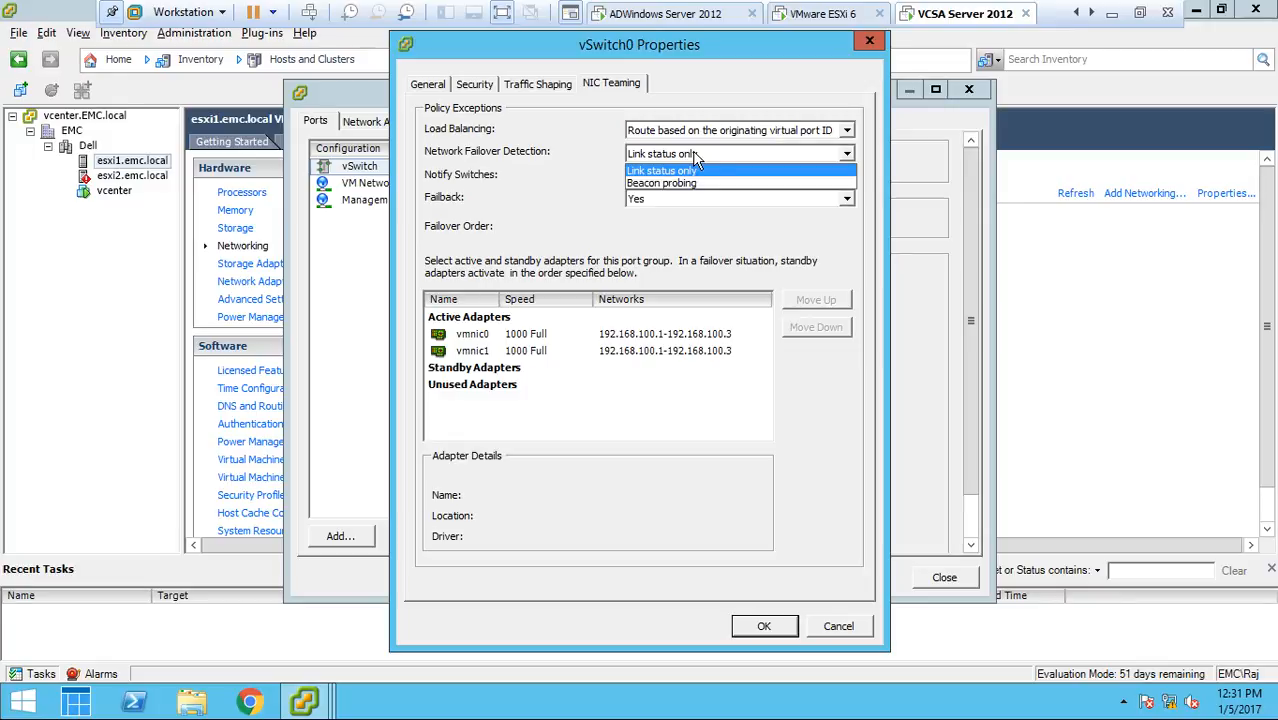
left_click(693, 153)
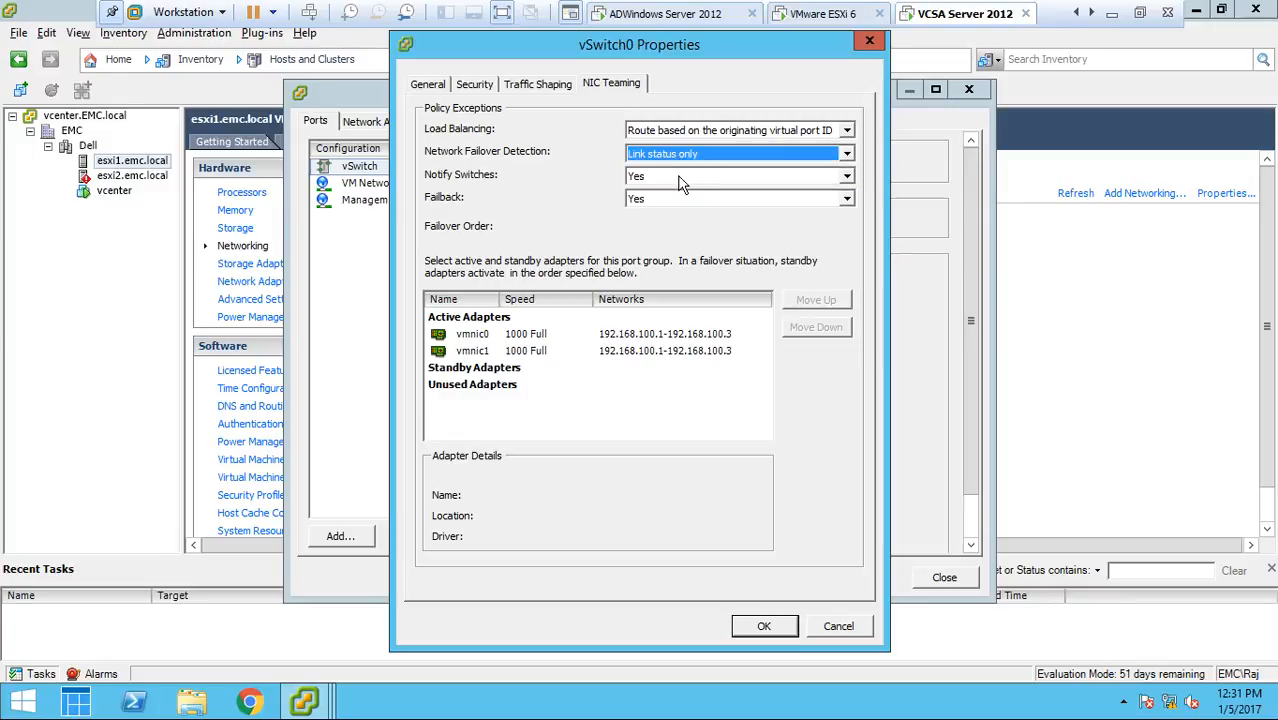
left_click(679, 180)
left_click(679, 181)
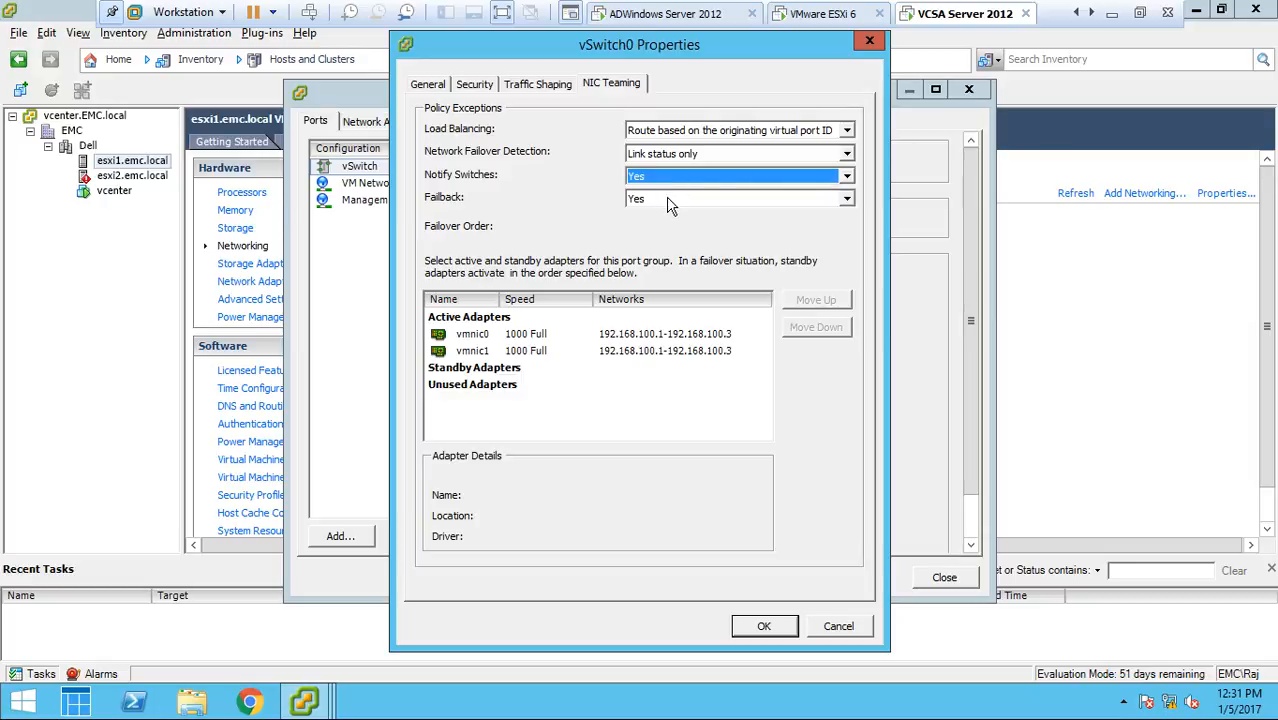
Inspect the adapter details of vmnic0 and vmnic1 and look over the explicit failover order option among the load balancing methods
left_click(488, 338)
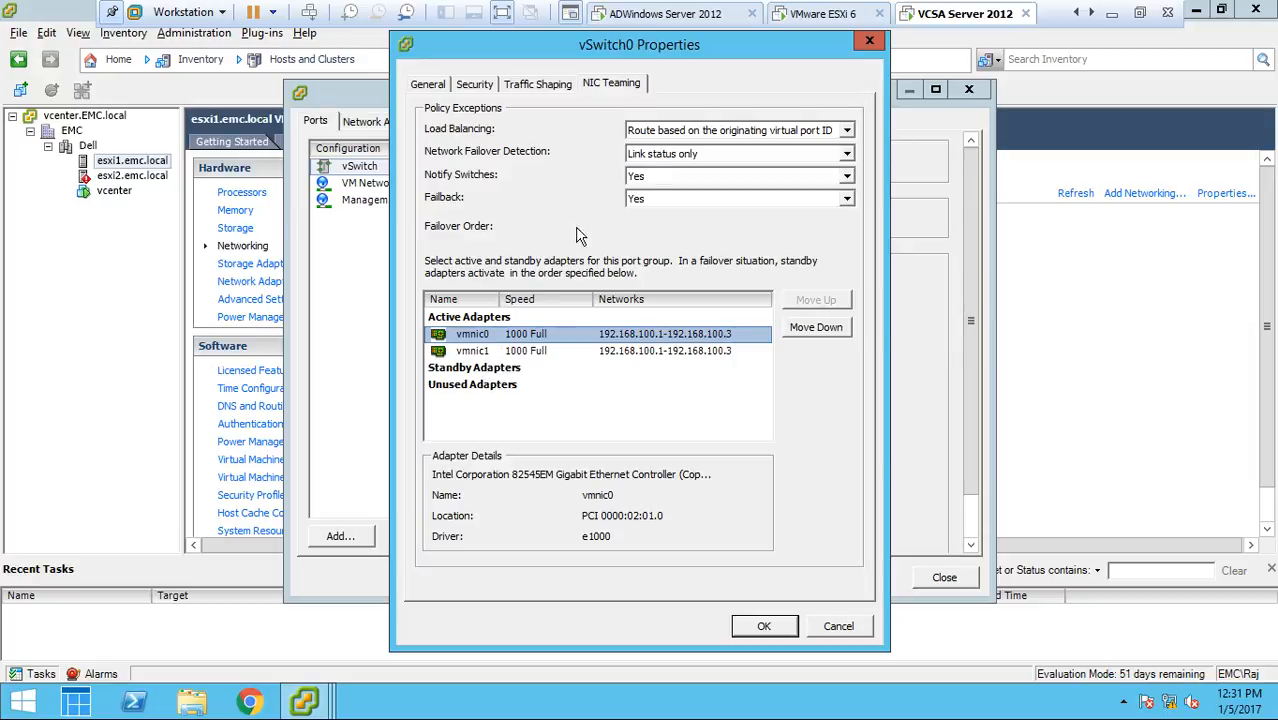
left_click(675, 131)
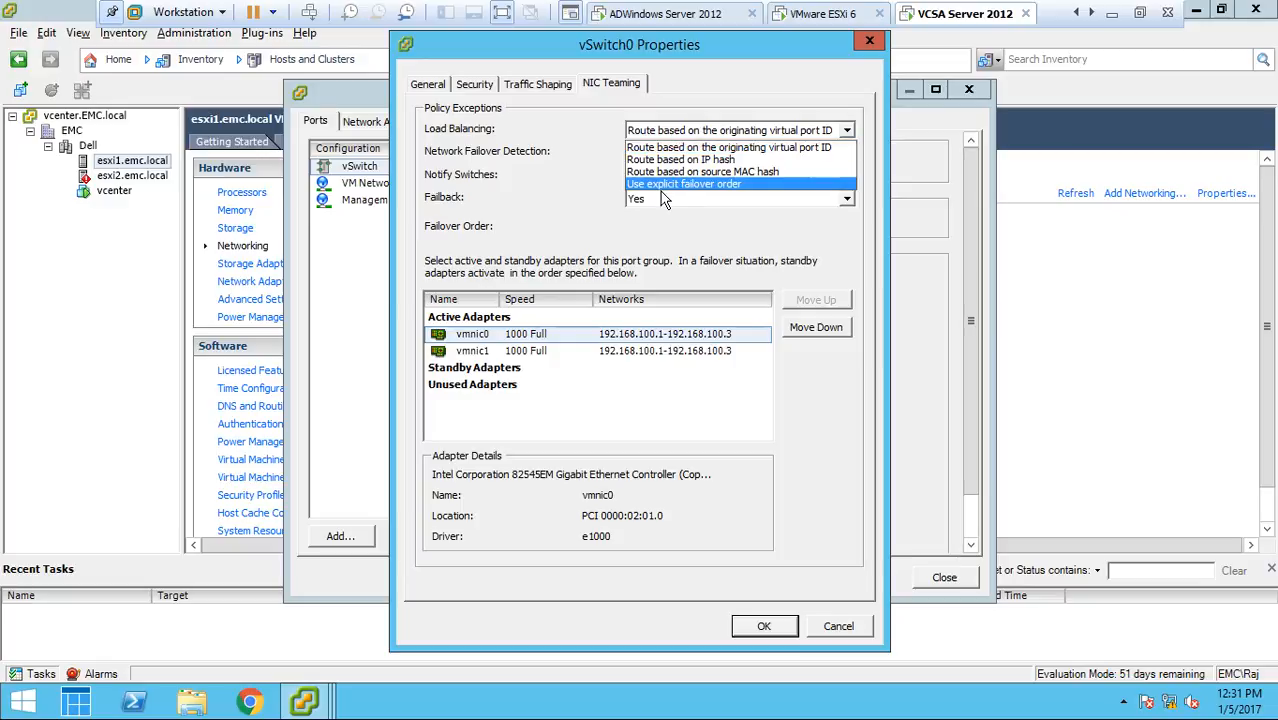
left_click(672, 148)
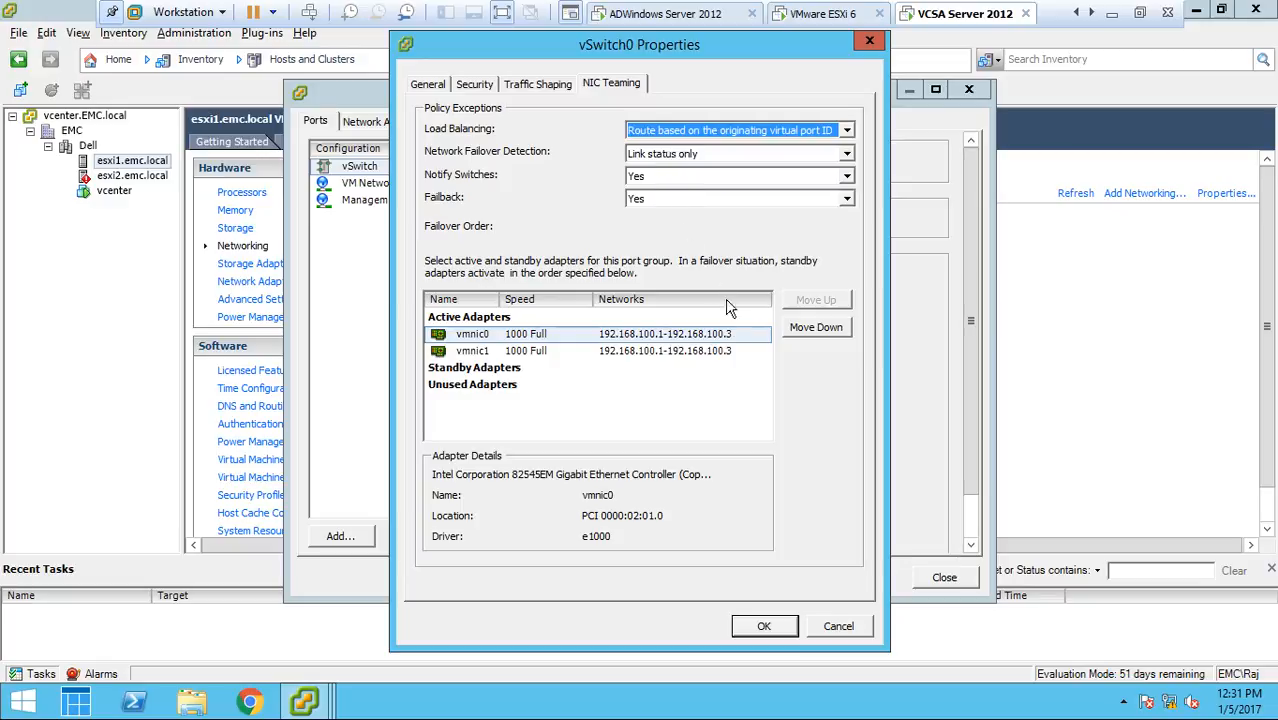
left_click(648, 352)
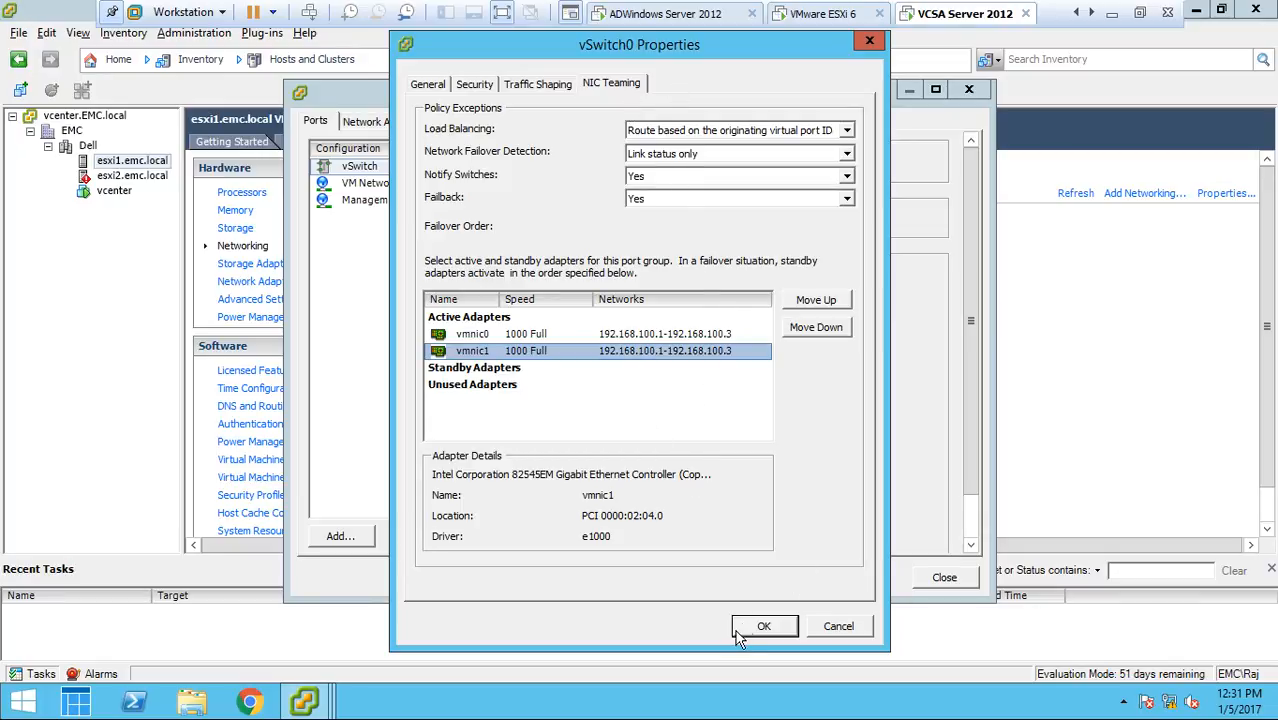
Apply vSwitch0's settings and close its properties
left_click(766, 634)
left_click(764, 628)
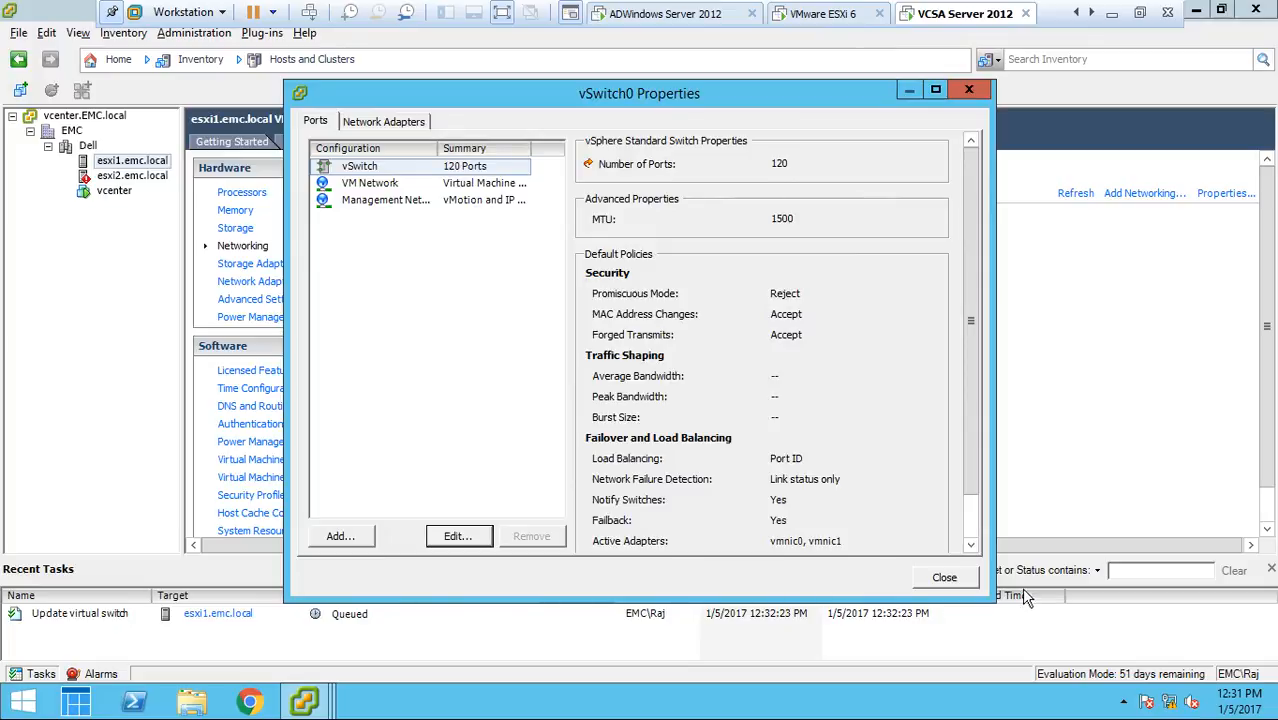
left_click(958, 580)
Switch from the virtual machine to the host computer's desktop and start Microsoft Office Word 2007
left_click(1107, 8)
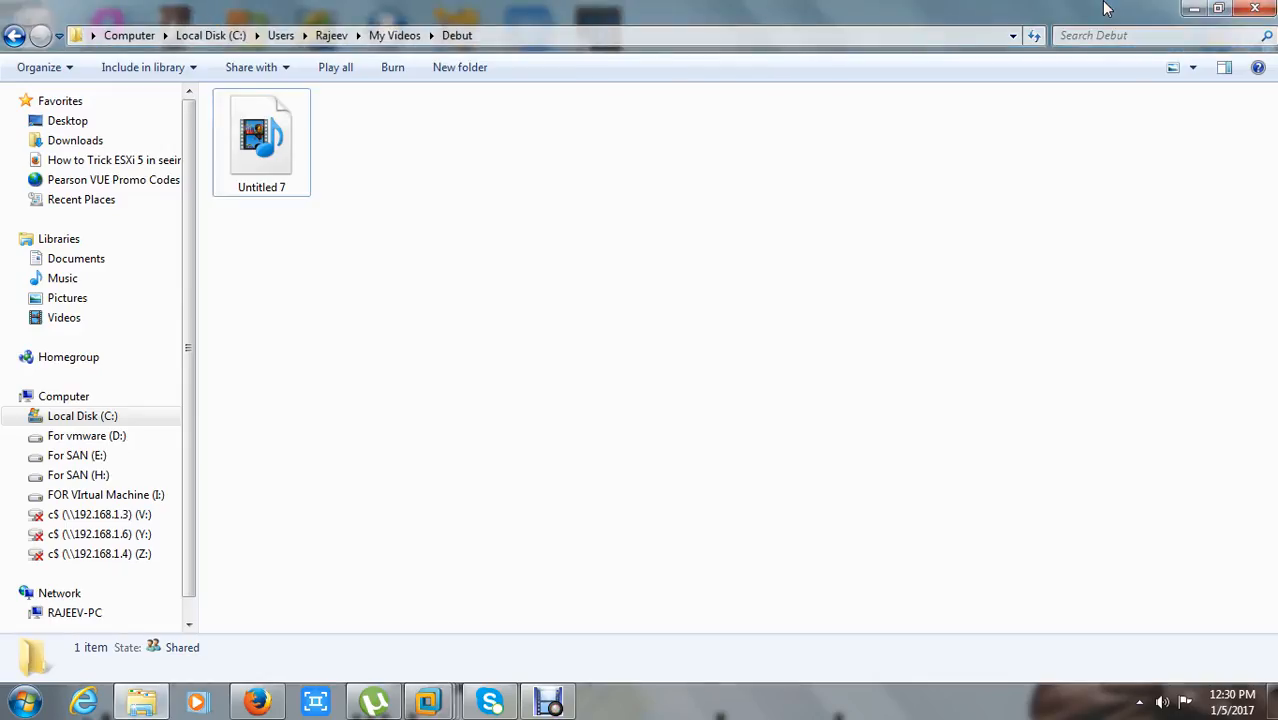
left_click(24, 702)
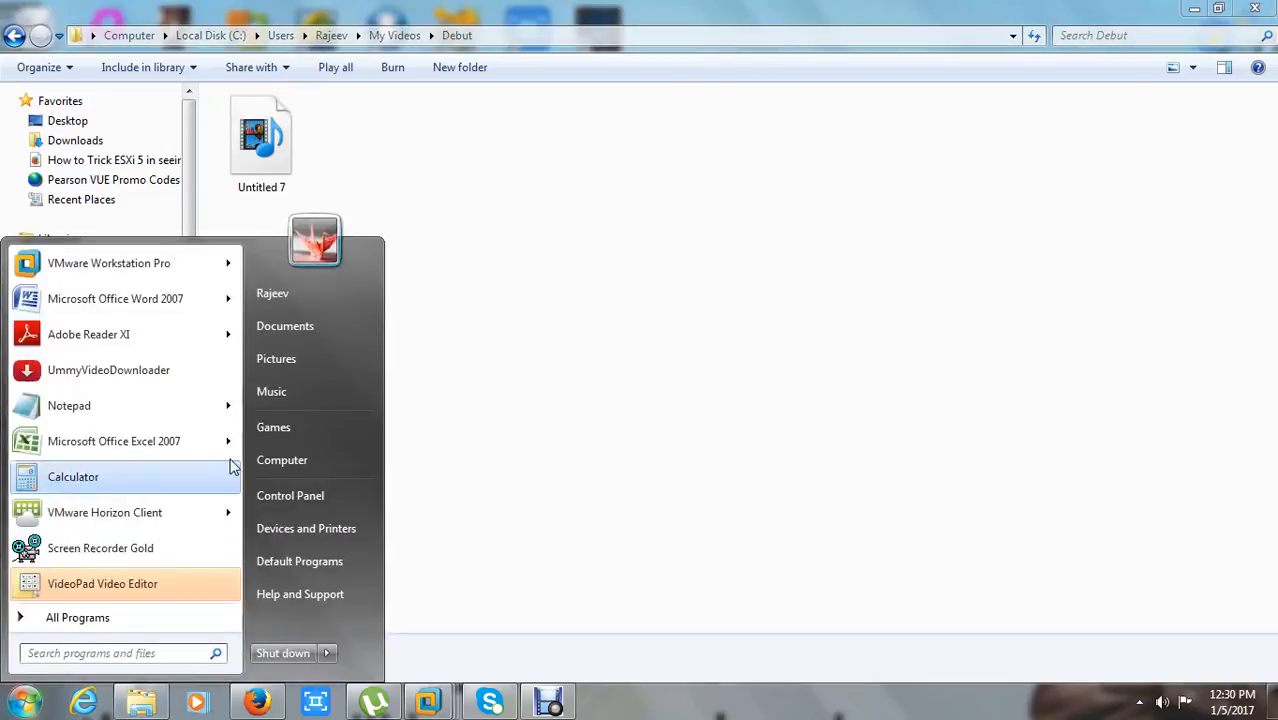
left_click(149, 612)
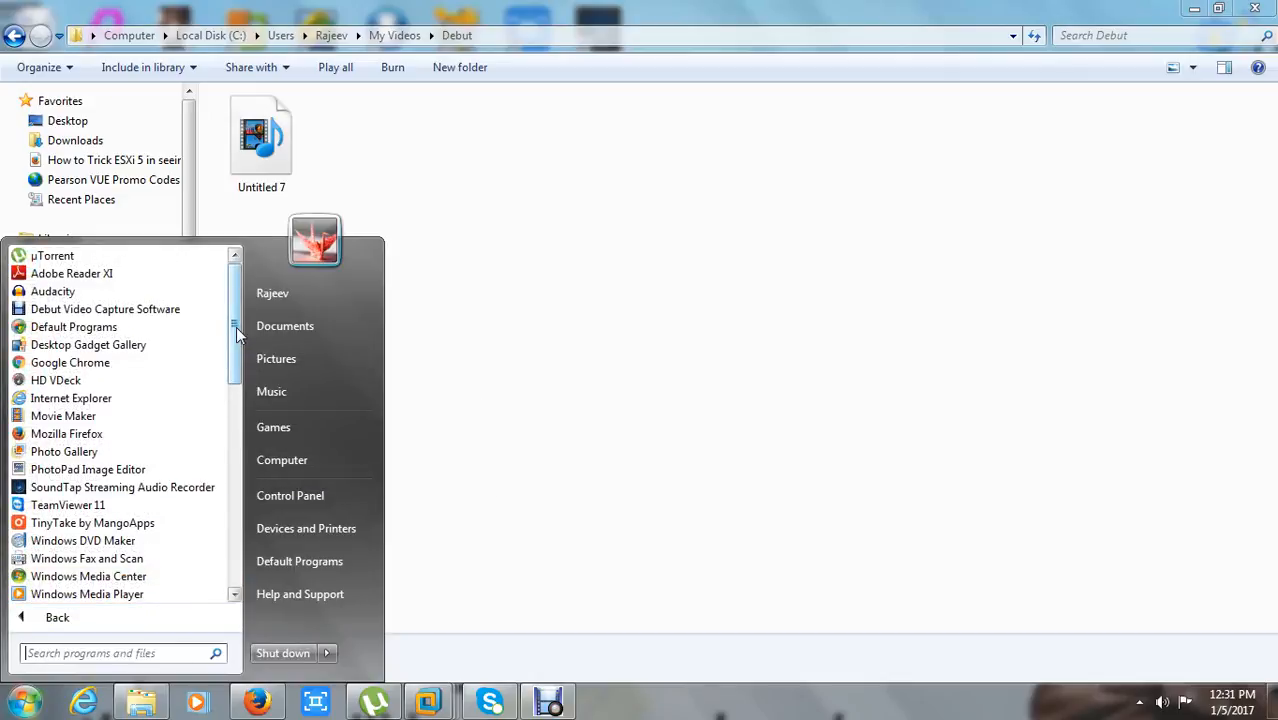
left_click_drag(236, 326, 243, 485)
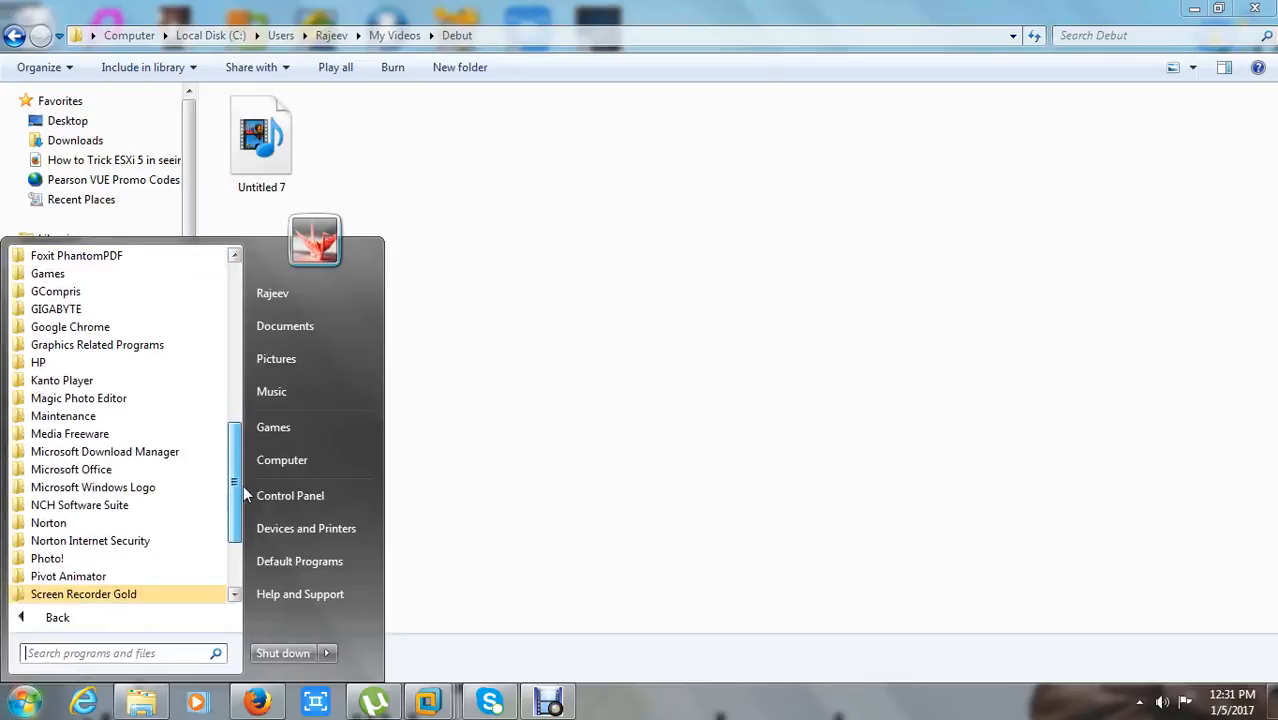
left_click(170, 469)
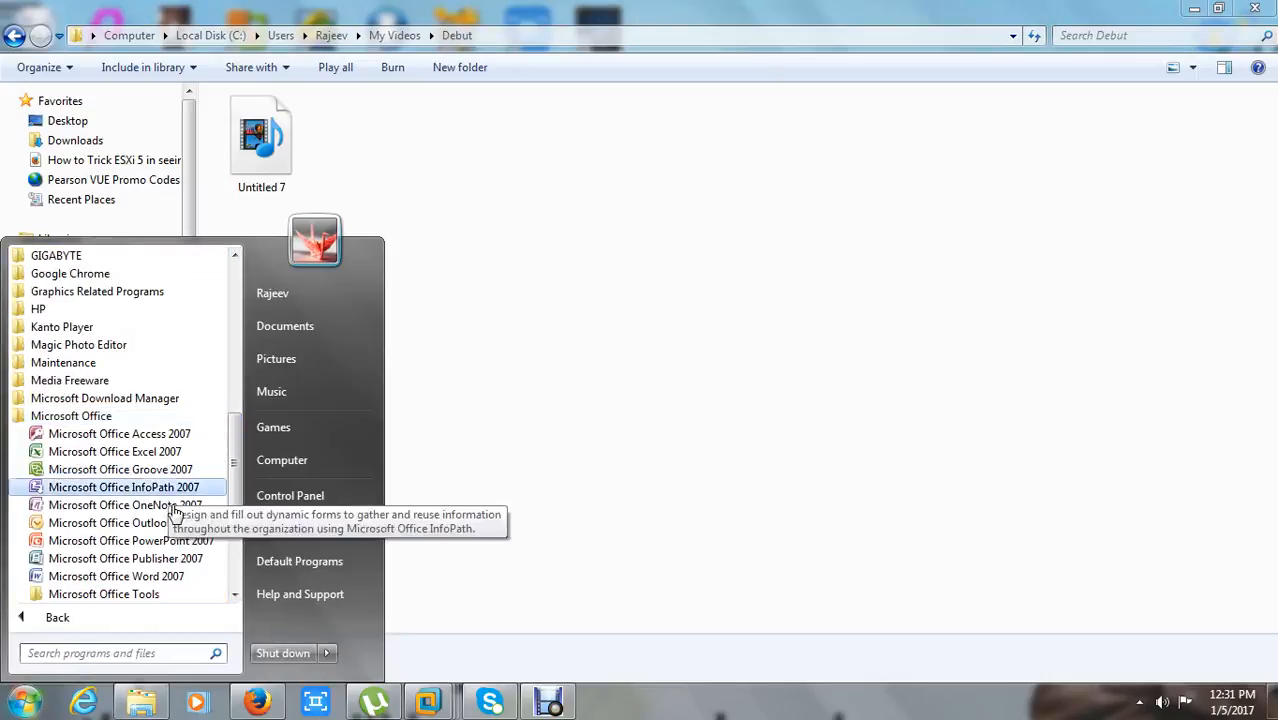
left_click(168, 584)
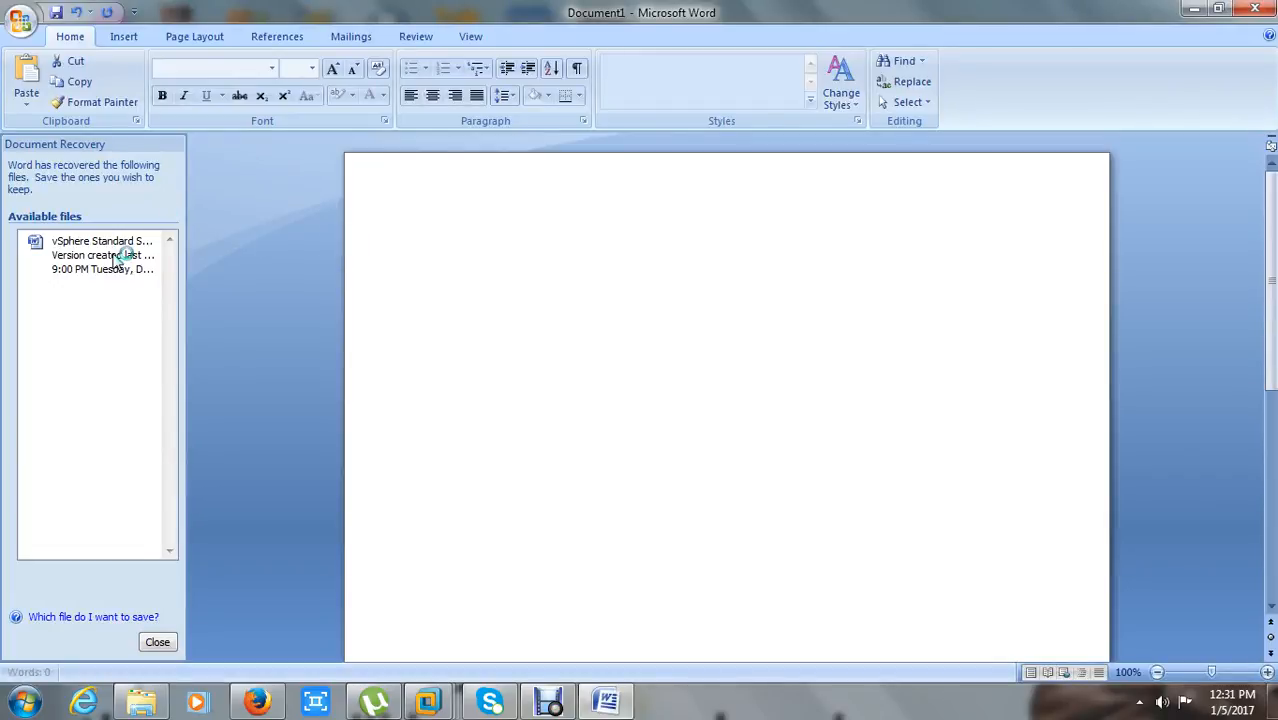
Open the recovered vSphere Standard Switches_training document and review its standard switch diagrams up to the vSphere Distributed Switch section
left_click(118, 258)
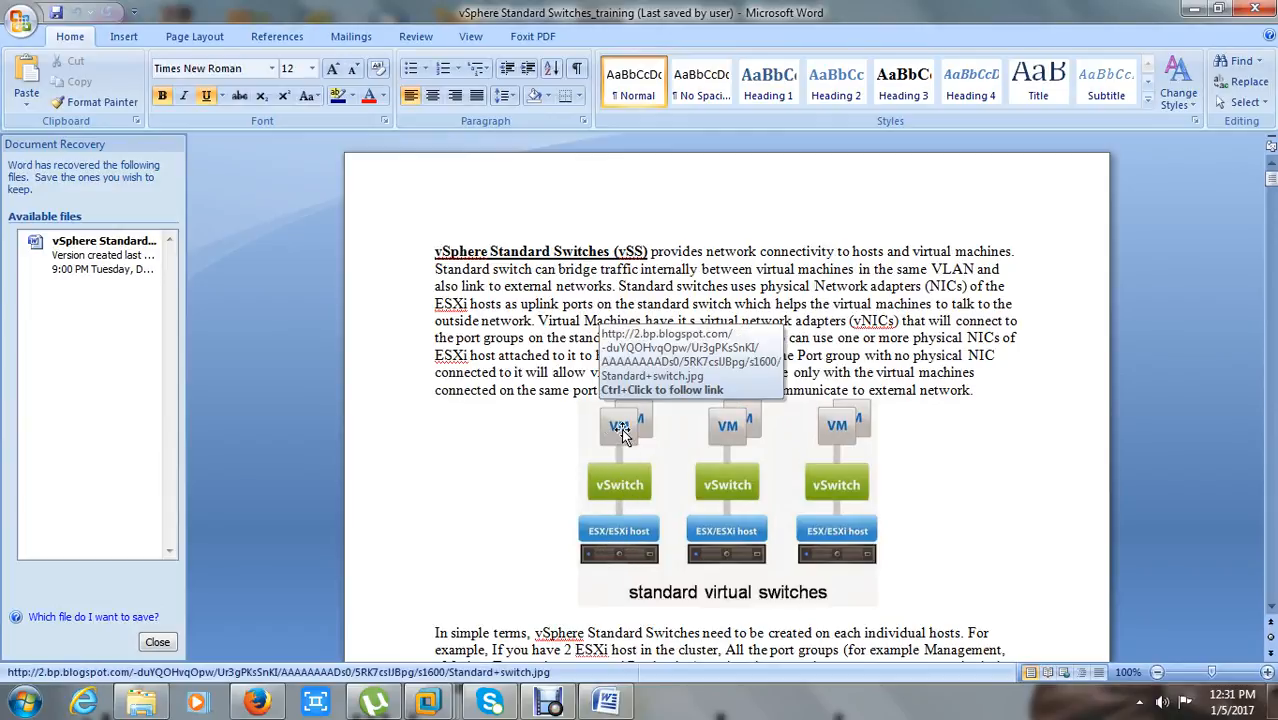
scroll(621, 428, "down", 1)
scroll(621, 430, "down", 12)
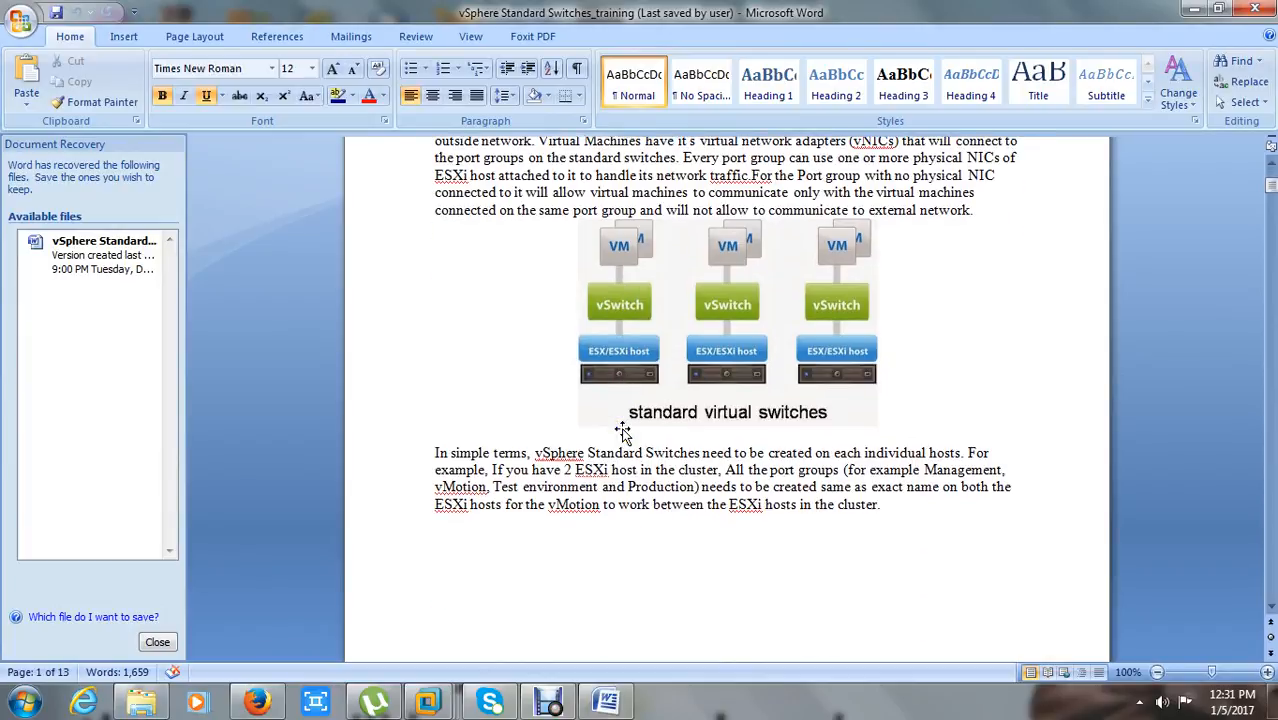
scroll(621, 428, "down", 6)
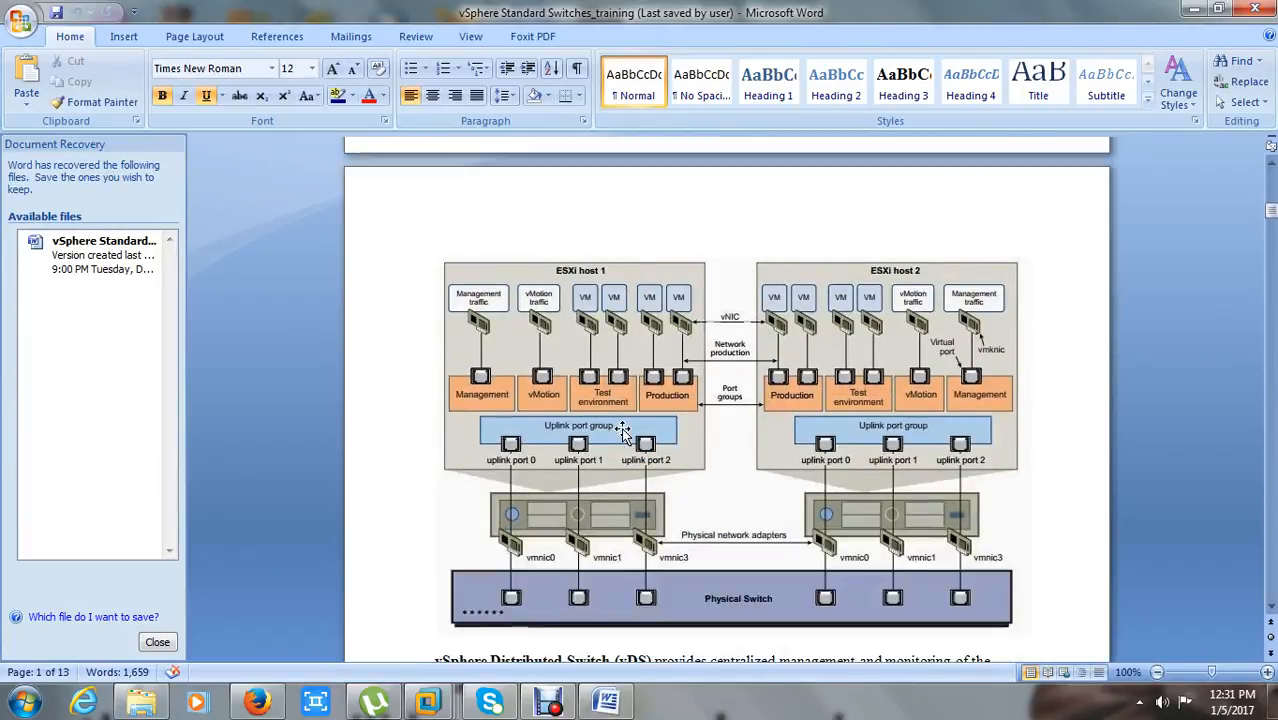
scroll(621, 428, "down", 16)
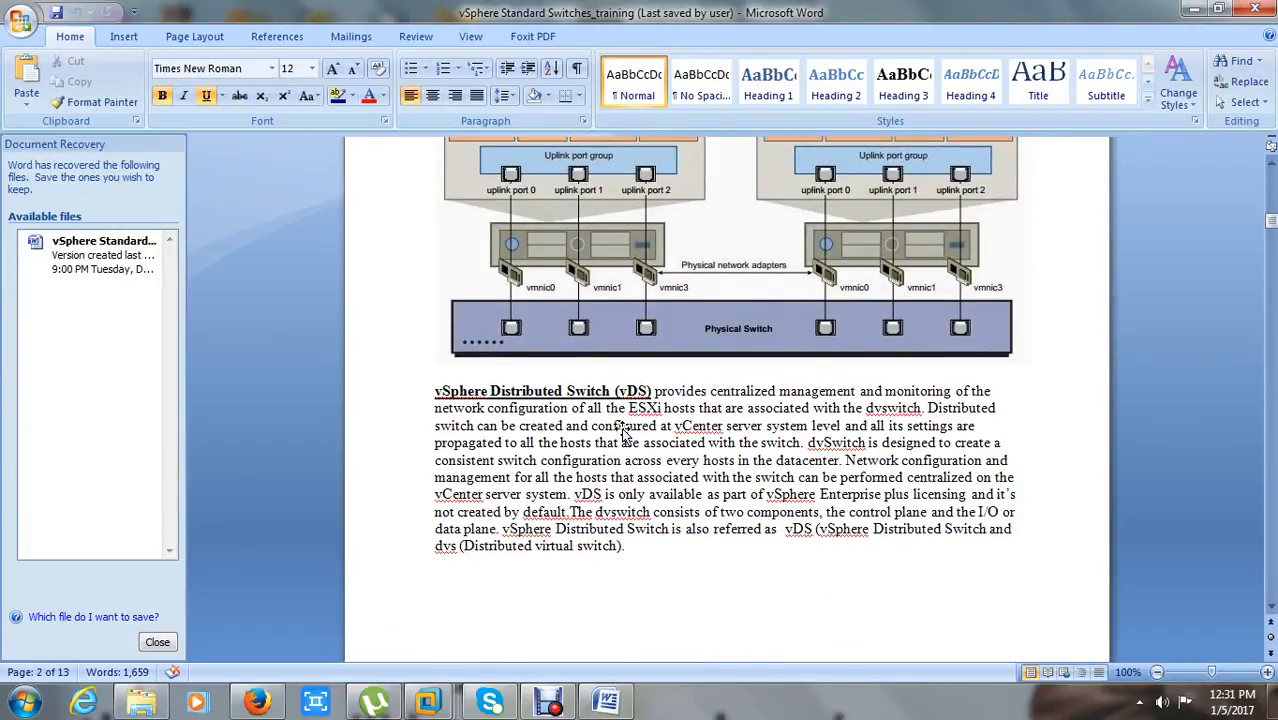